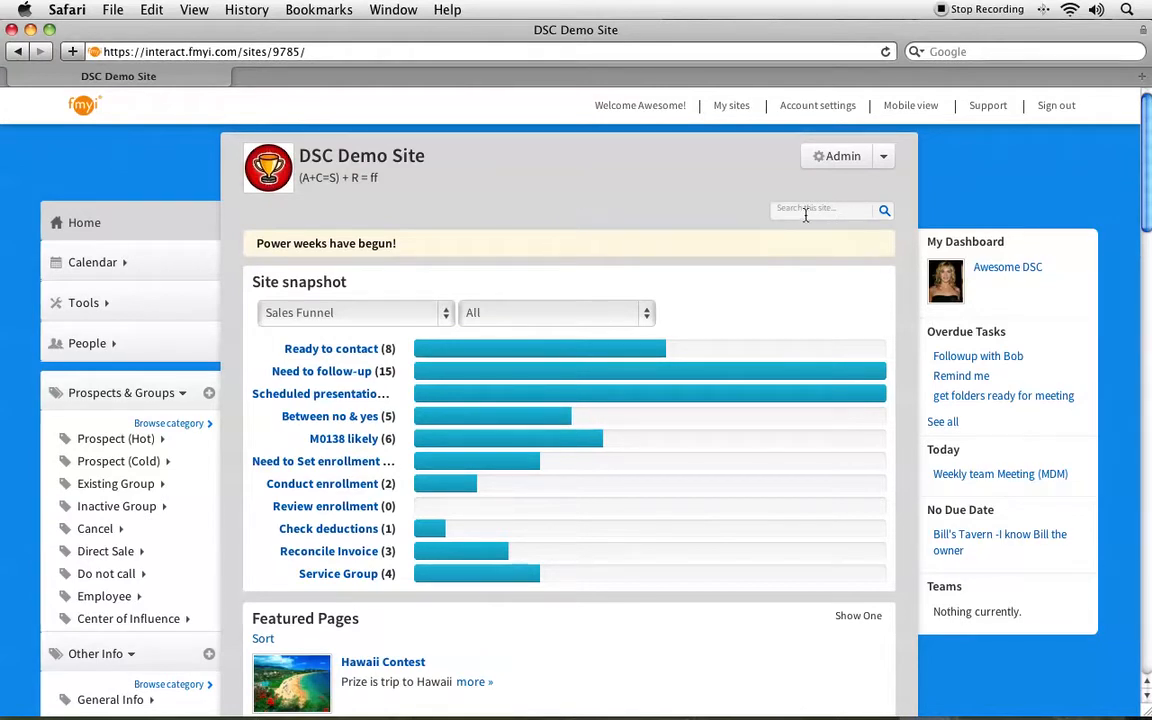
# Open the site's advanced search and filter By Membership to one agent with only Owner permission enabled
pyautogui.click(882, 212)
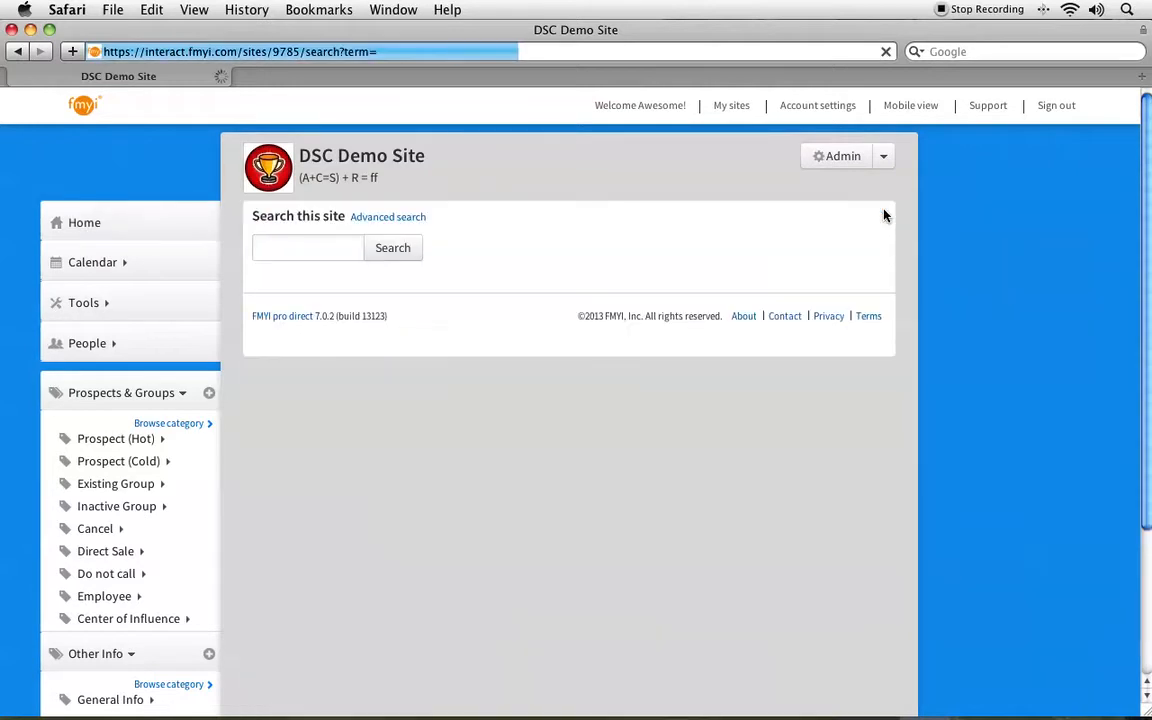
pyautogui.click(419, 218)
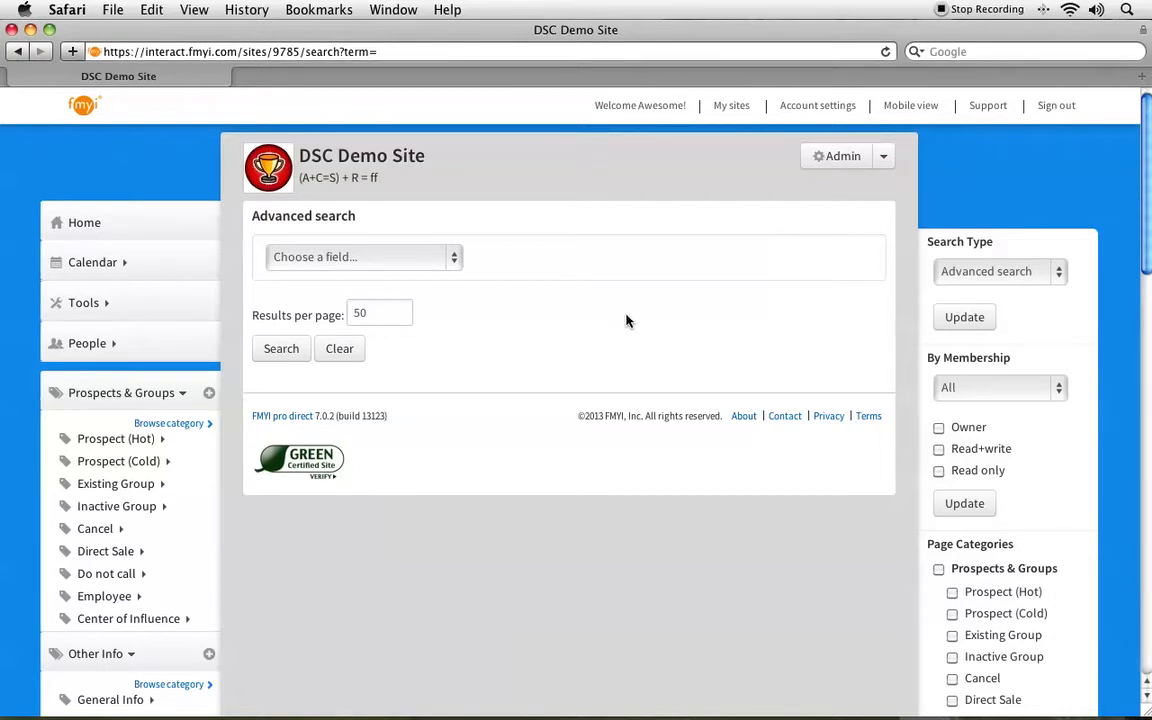
pyautogui.click(972, 390)
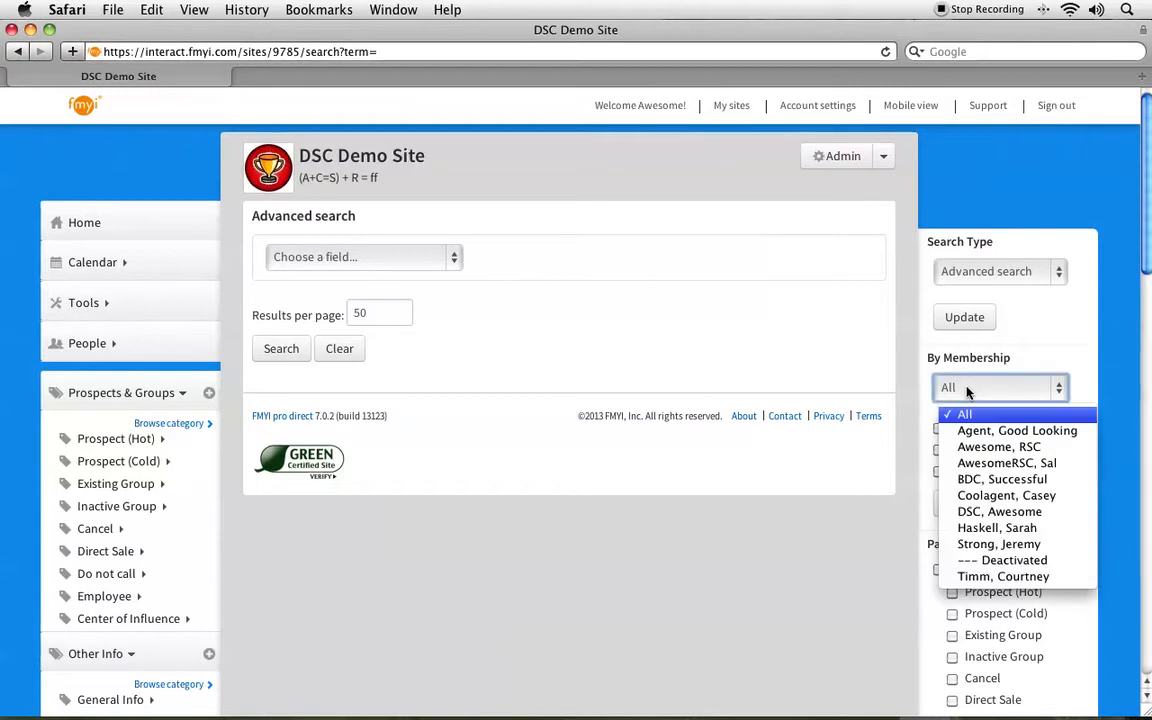
pyautogui.click(995, 495)
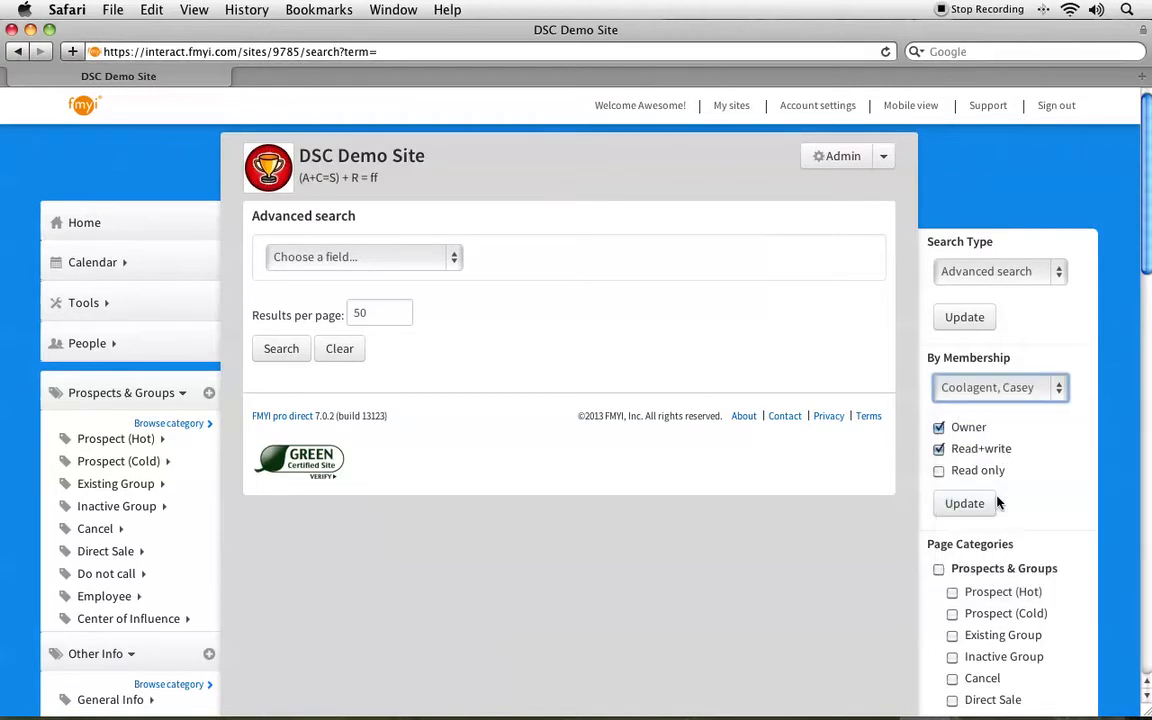
pyautogui.click(938, 448)
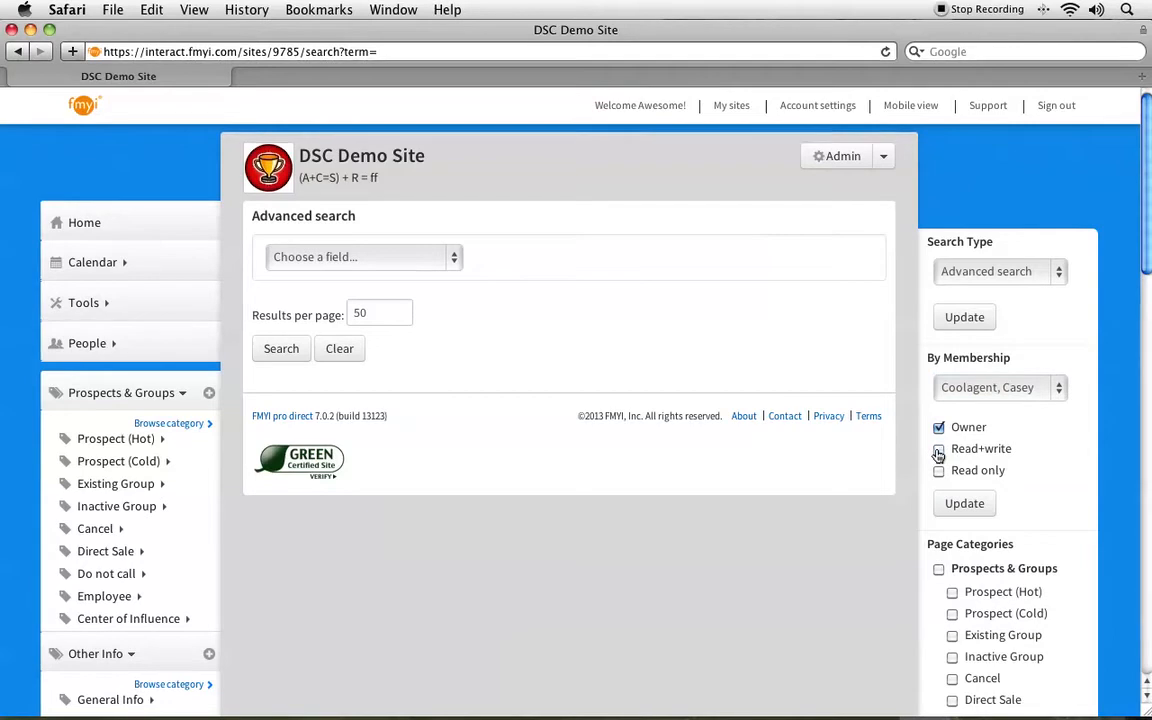
# Include the whole Prospects & Groups page category in the filter and run the search
pyautogui.scroll(-1, 940, 455)
pyautogui.scroll(-3, 940, 457)
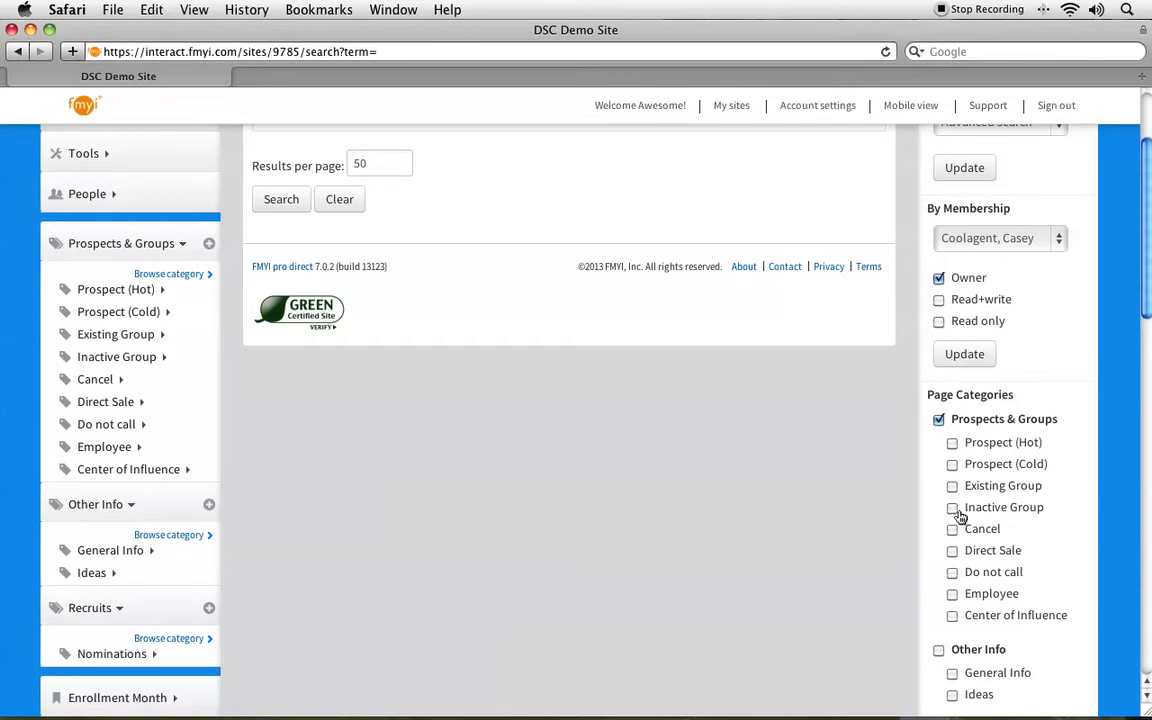
pyautogui.scroll(-1, 958, 512)
pyautogui.scroll(-10, 958, 517)
pyautogui.scroll(-1, 954, 360)
pyautogui.scroll(15, 956, 381)
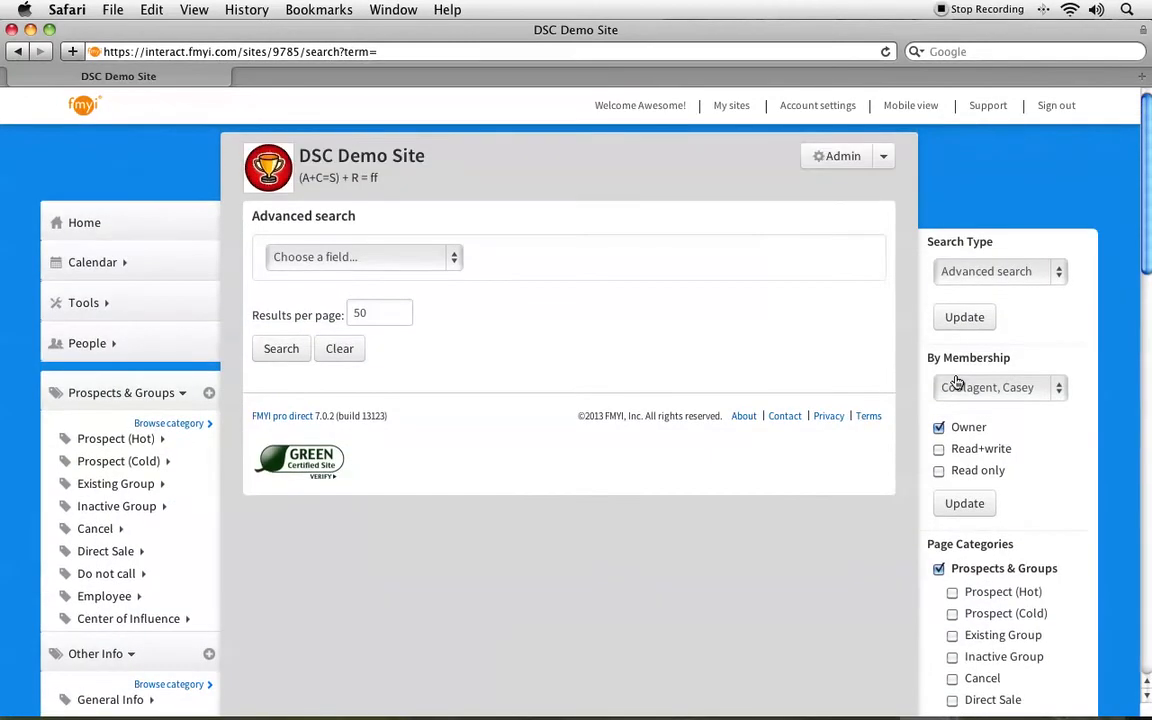
pyautogui.click(284, 350)
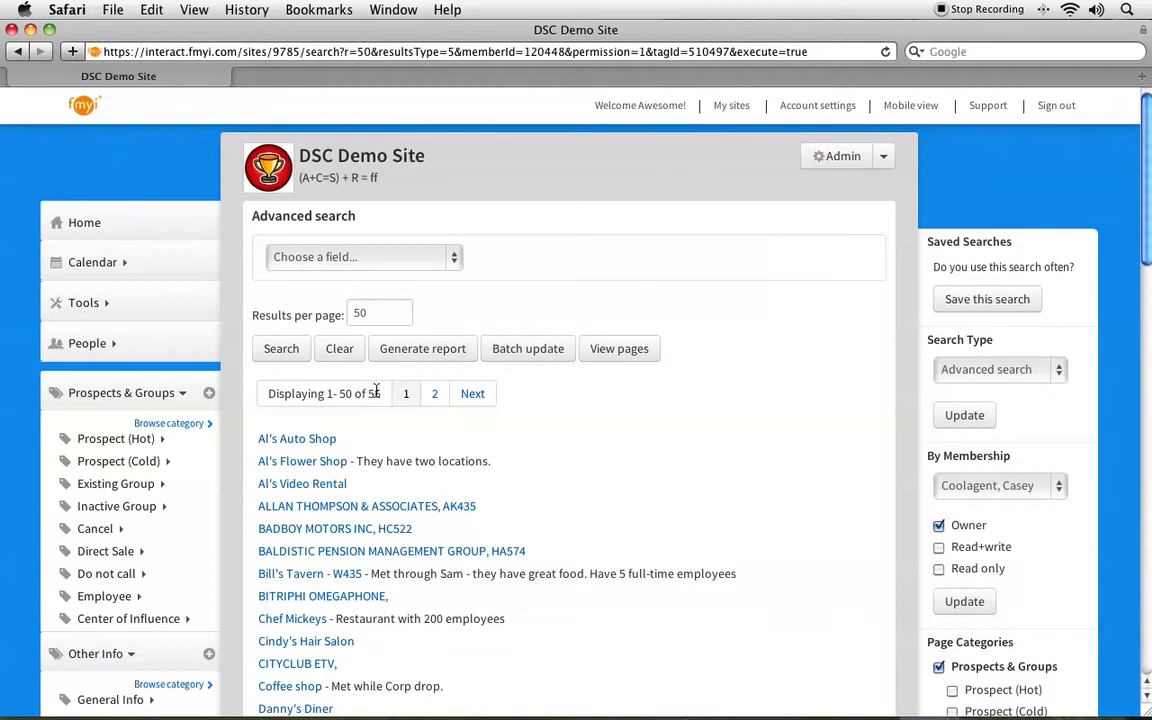
# Show the batch update options for the search results and choose to update all the results
pyautogui.moveTo(379, 395); pyautogui.dragTo(264, 393)
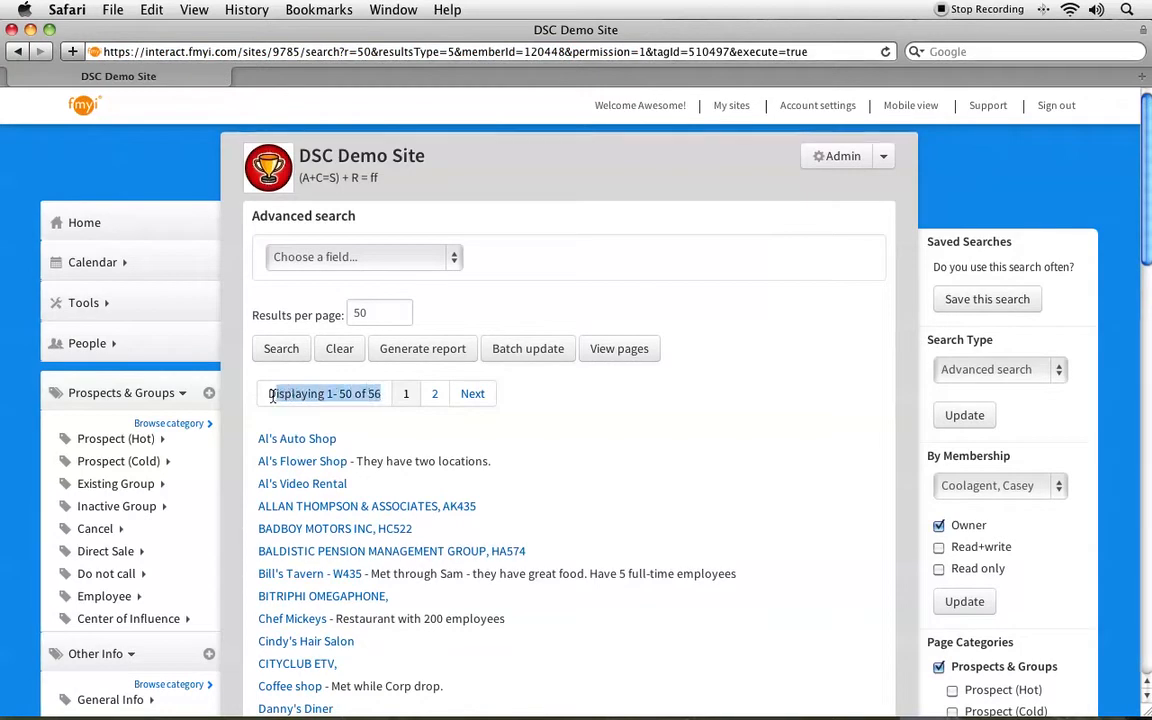
pyautogui.click(437, 452)
pyautogui.click(509, 350)
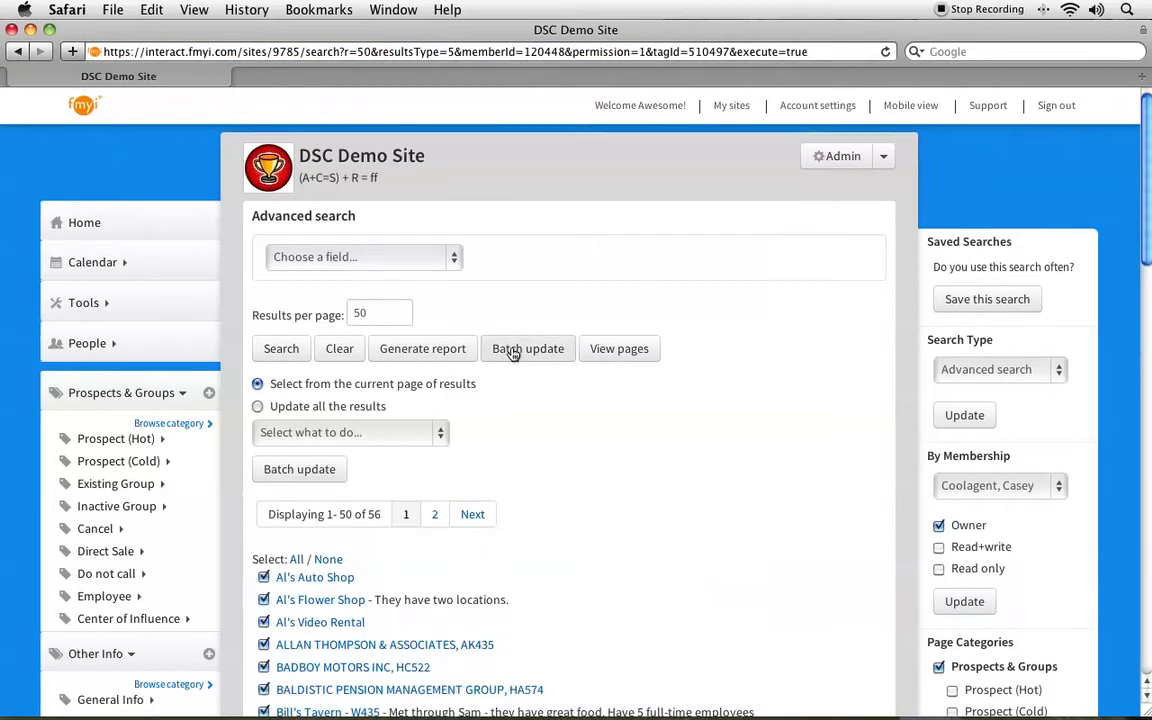
pyautogui.click(258, 407)
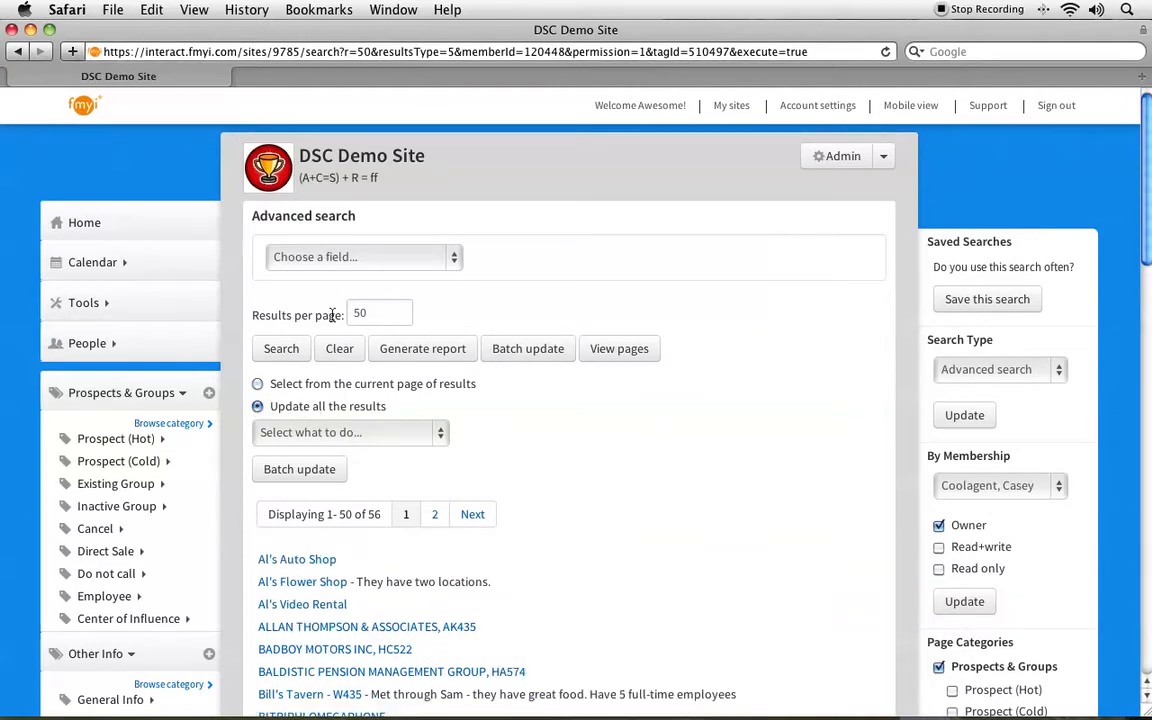
pyautogui.moveTo(255, 316); pyautogui.dragTo(344, 318)
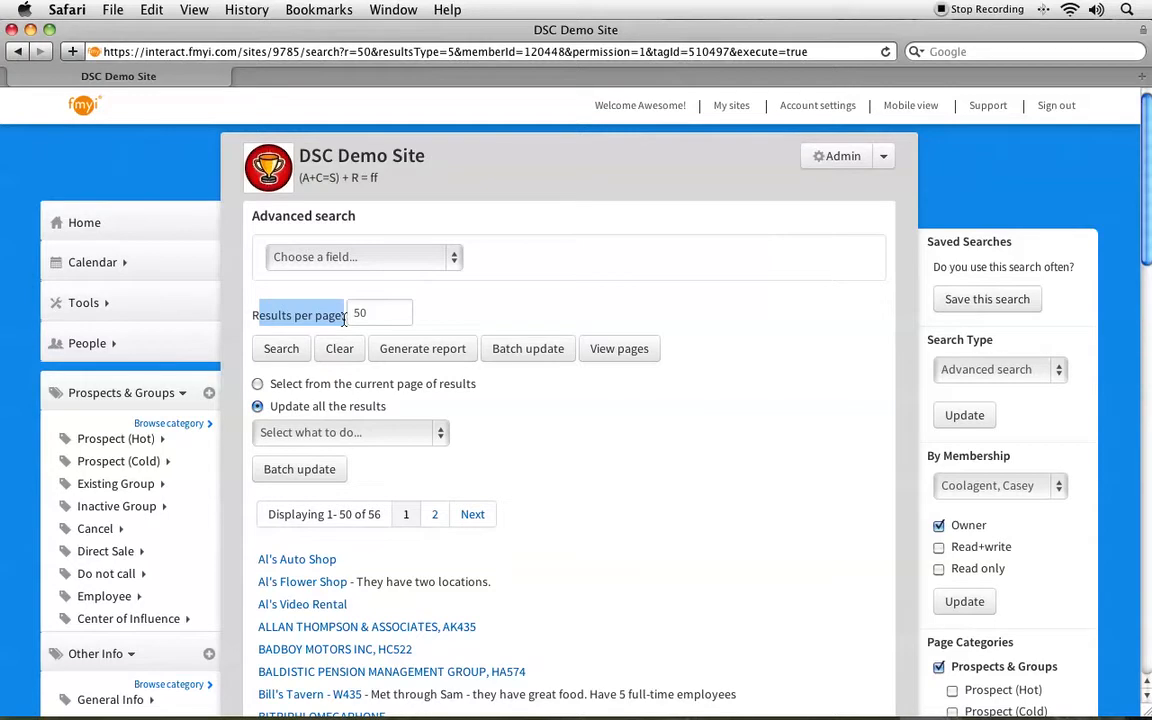
pyautogui.click(265, 318)
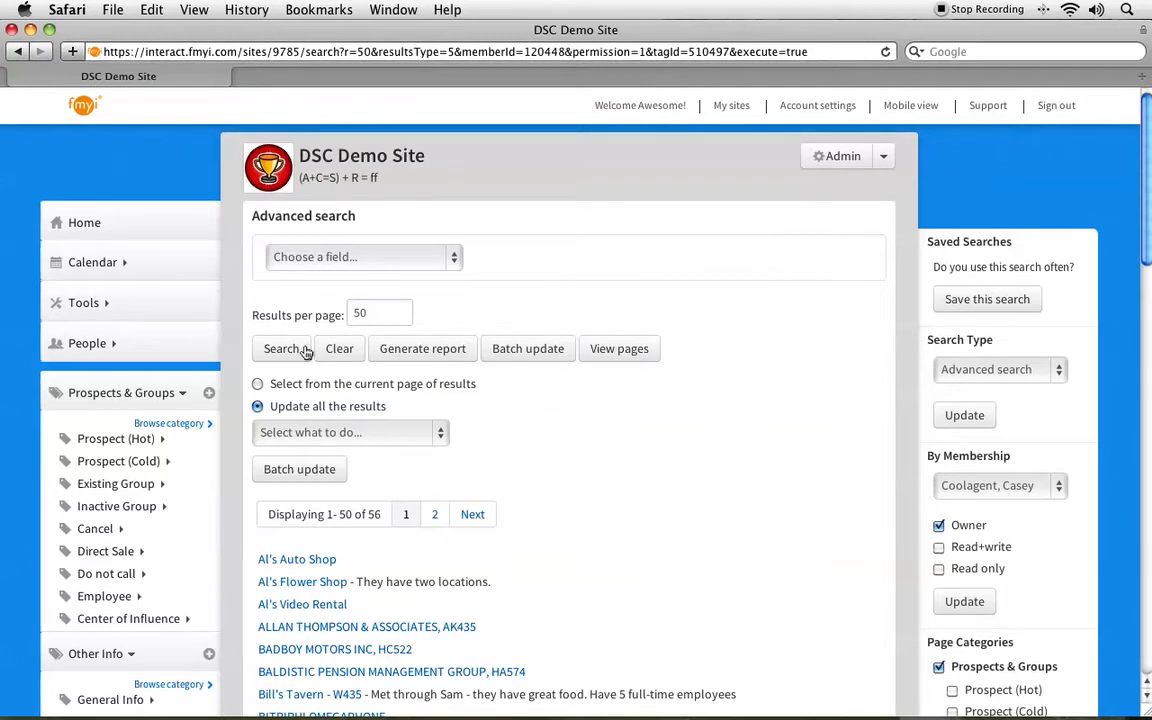
pyautogui.moveTo(251, 315); pyautogui.dragTo(333, 320)
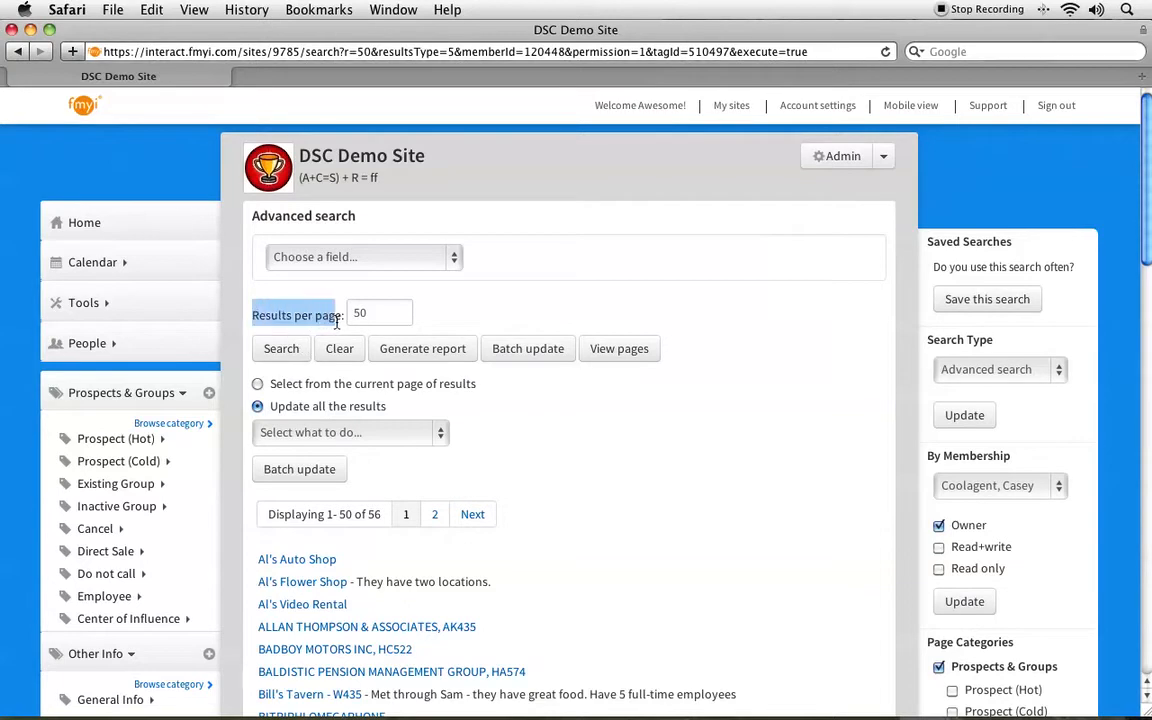
pyautogui.click(380, 318)
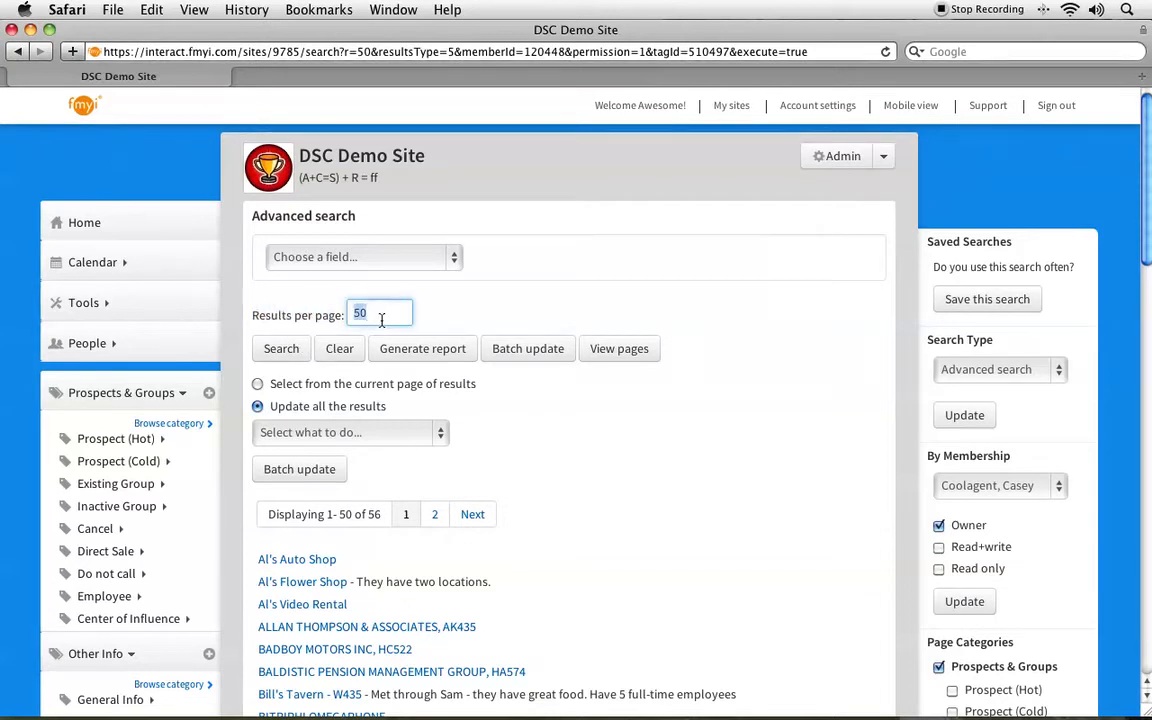
pyautogui.click(514, 302)
# Batch update all the results with Add owner, keeping the preselected agent as the new owner, and confirm the change
pyautogui.click(313, 435)
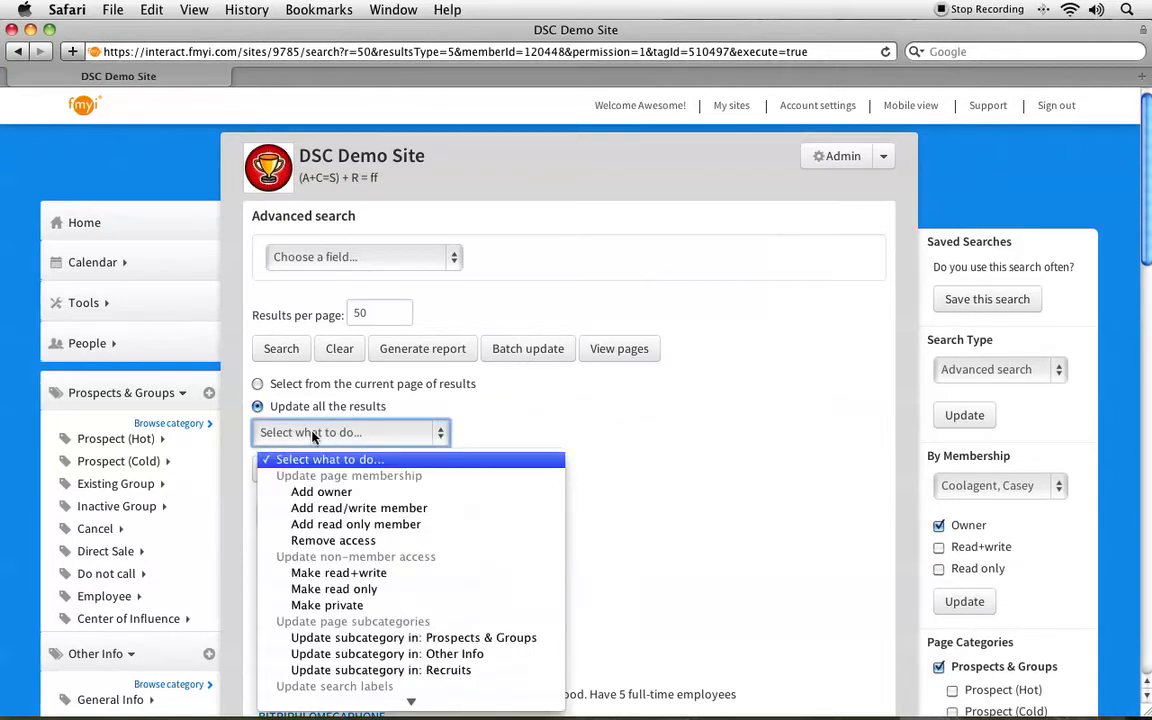
pyautogui.click(321, 492)
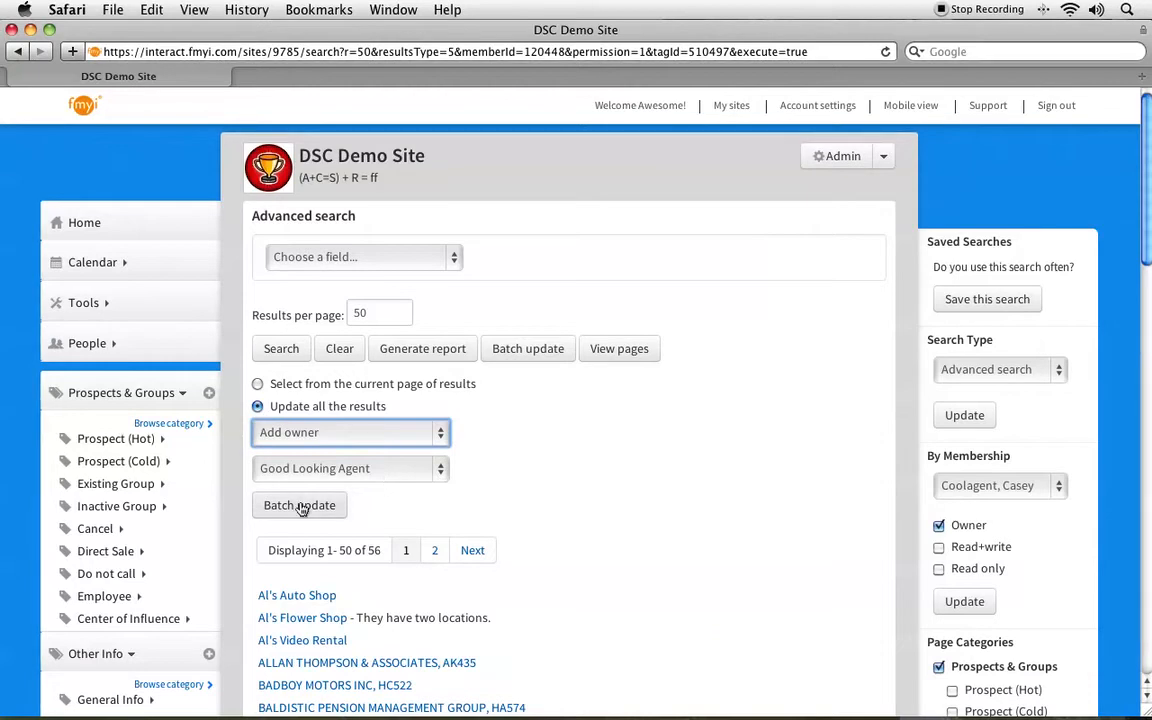
pyautogui.click(308, 506)
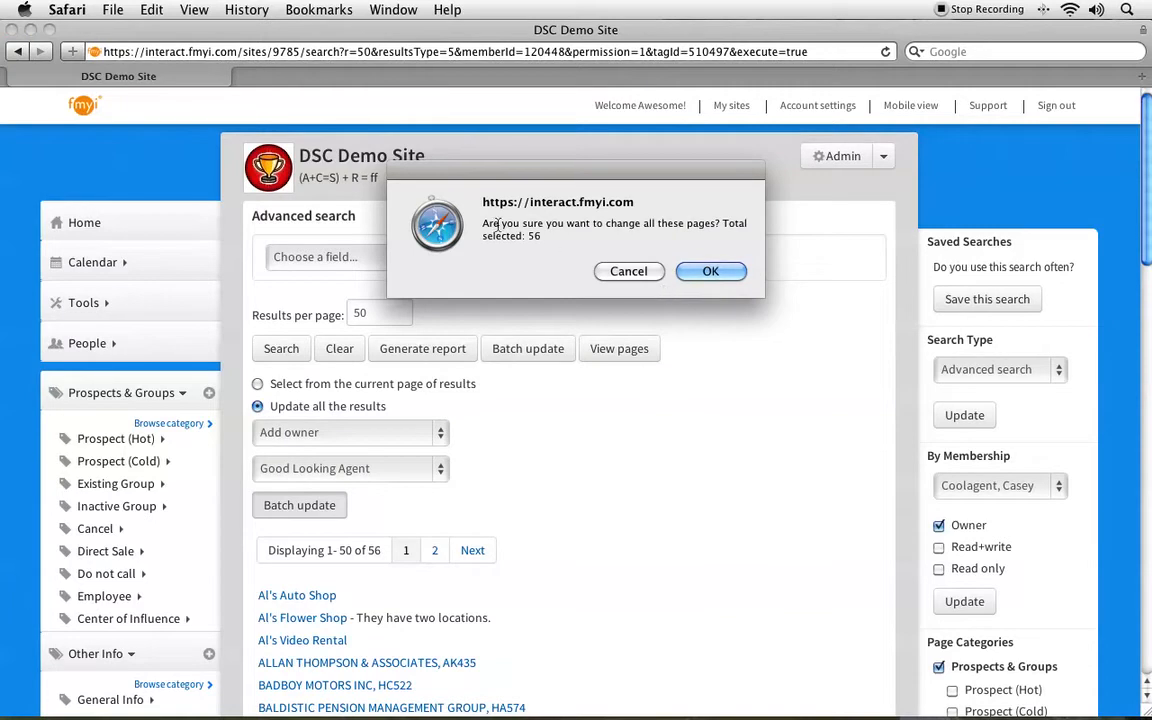
pyautogui.click(704, 271)
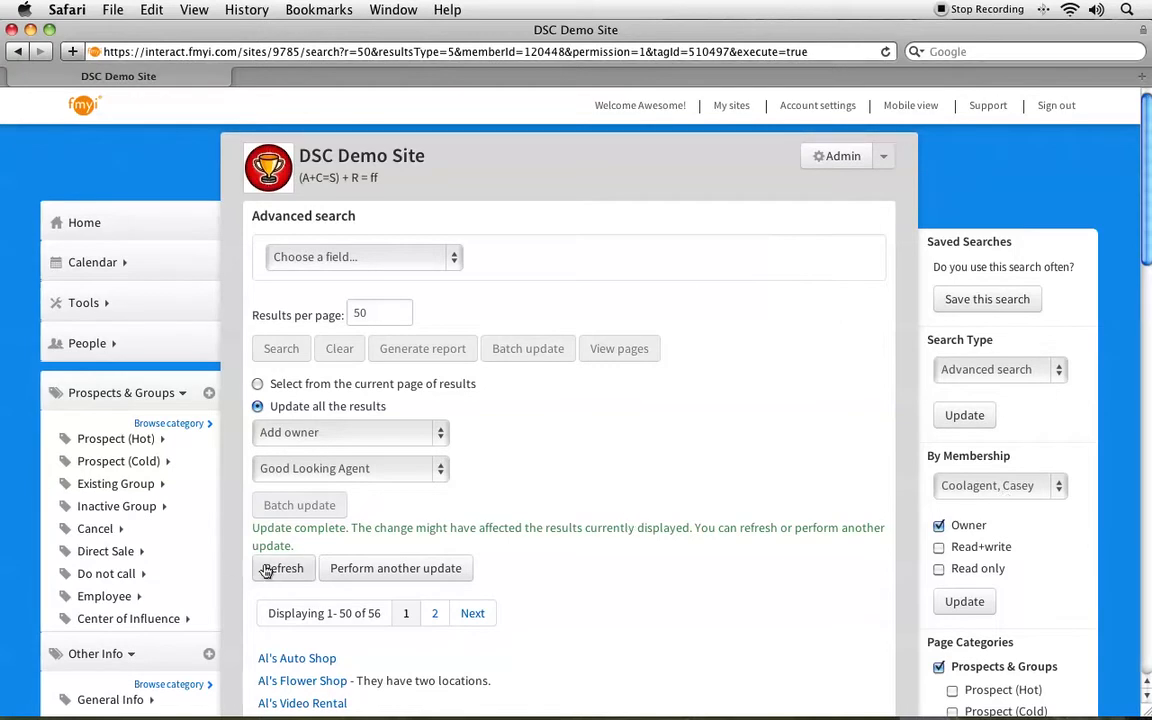
# Perform another batch update on the current page of results, using Remove access for the agent the search was filtered by, and confirm it
pyautogui.click(344, 571)
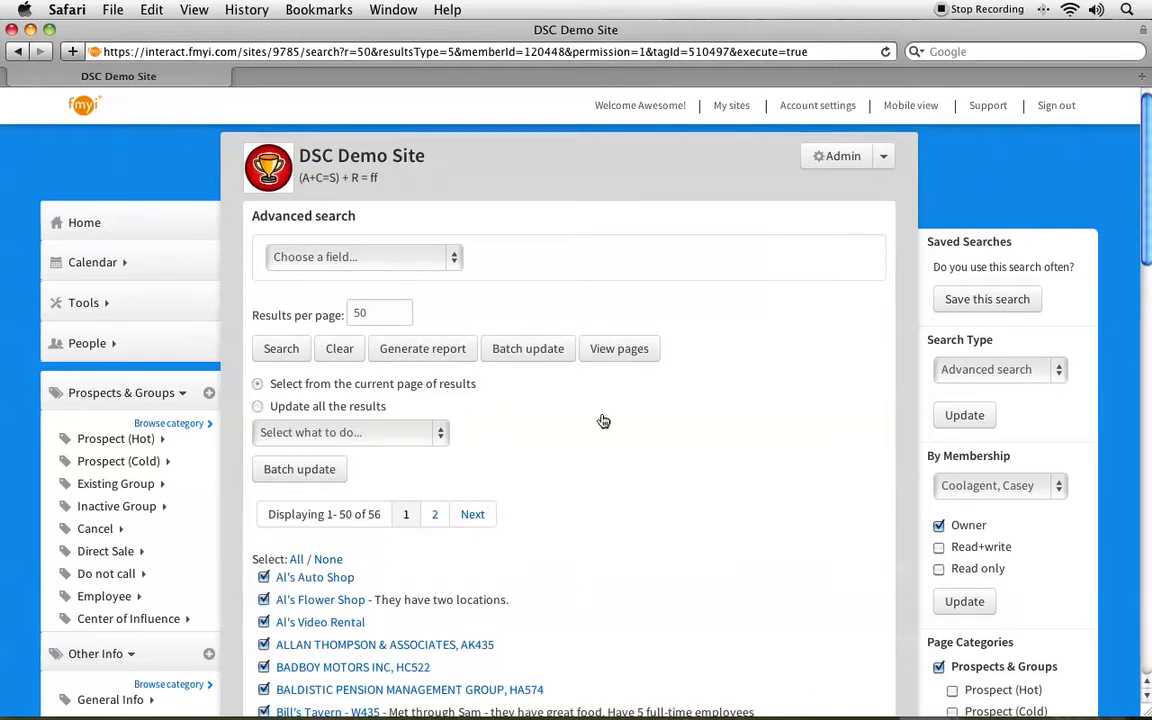
pyautogui.click(329, 432)
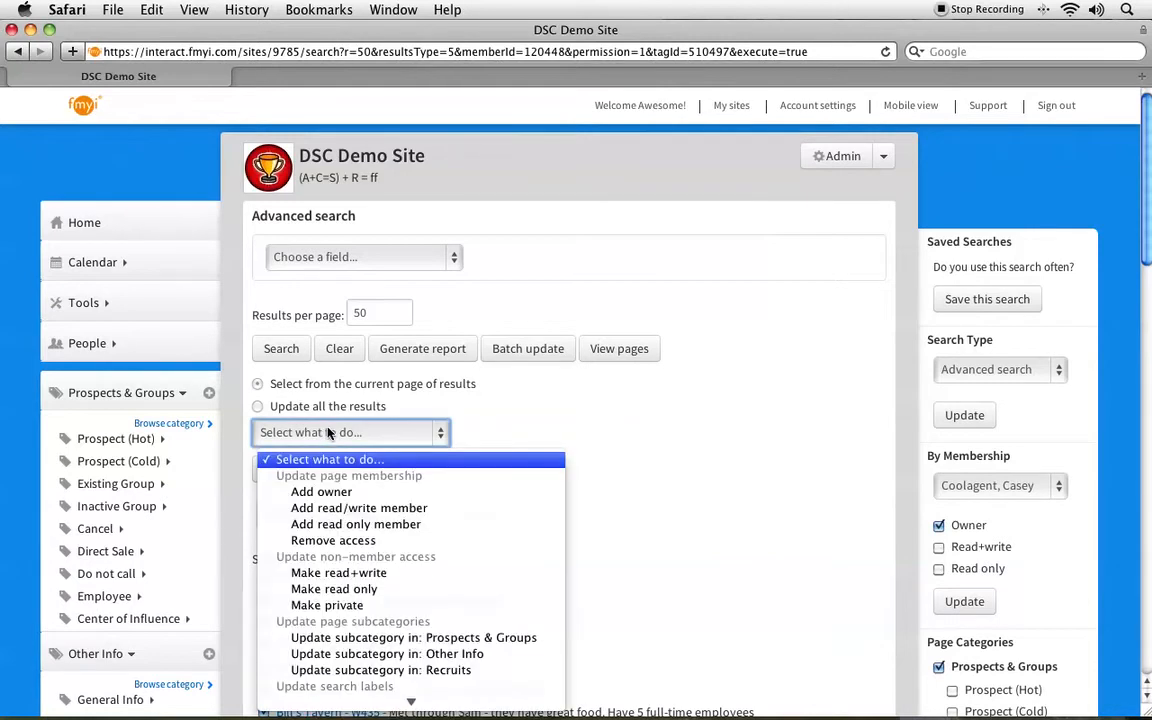
pyautogui.click(318, 541)
pyautogui.click(303, 468)
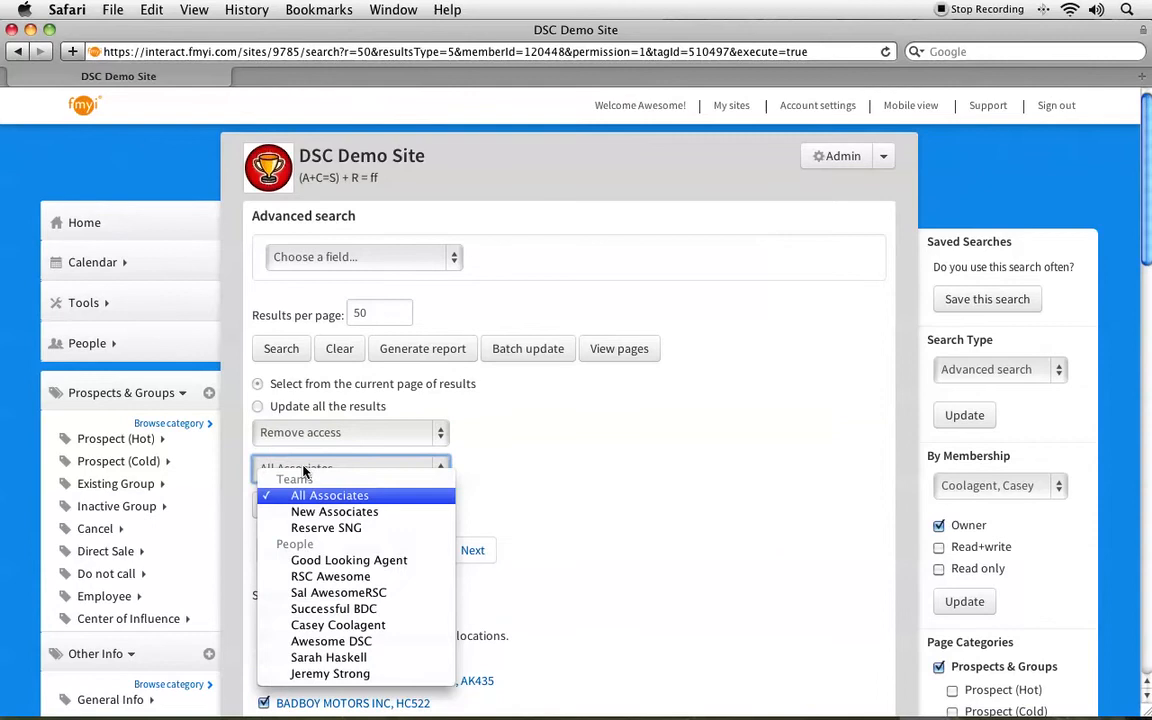
pyautogui.click(344, 626)
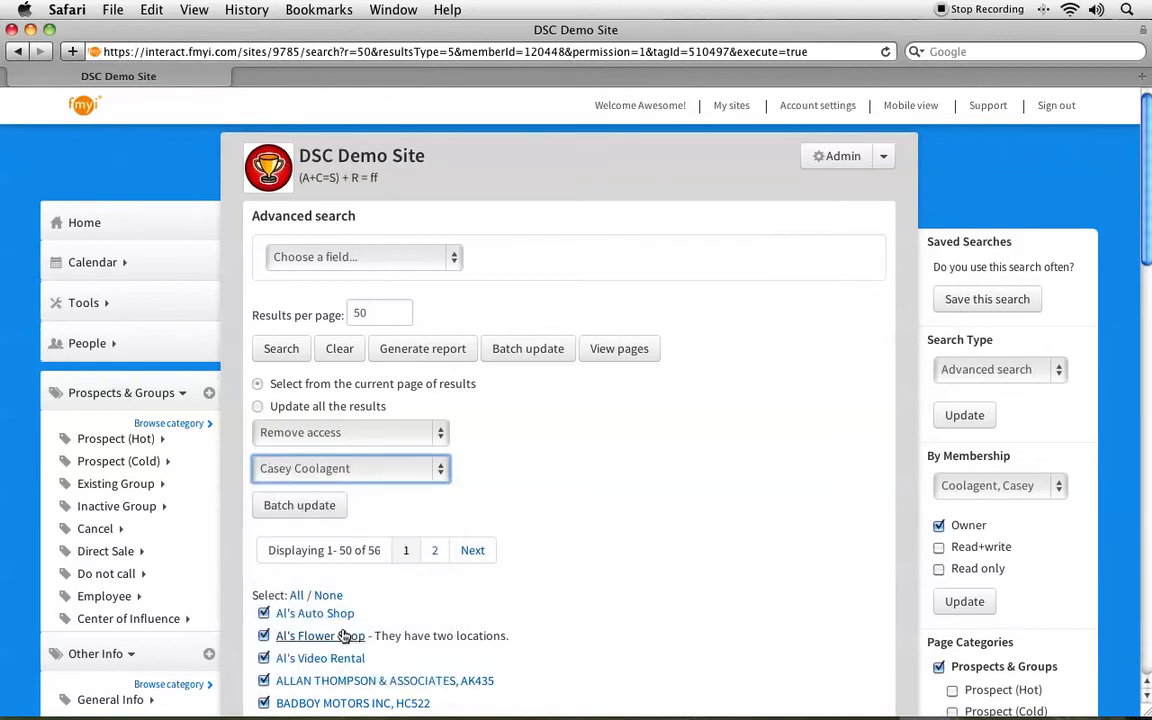
pyautogui.click(300, 506)
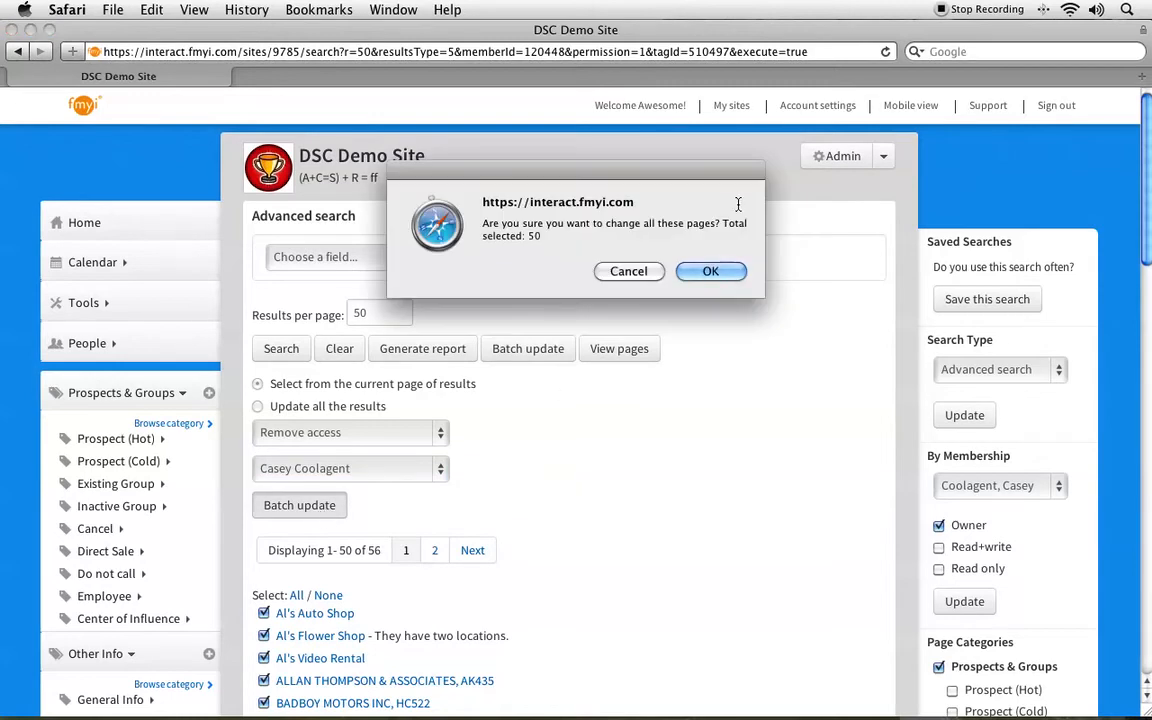
pyautogui.click(707, 271)
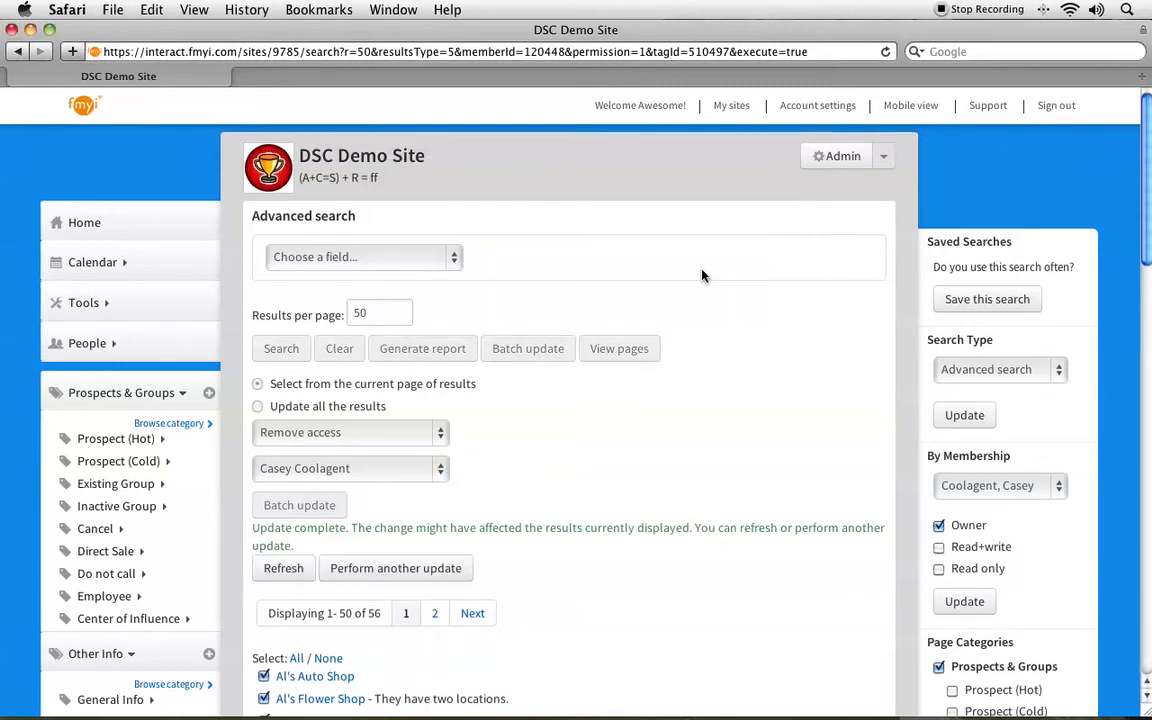
# Review the updated list of pages and refresh the search
pyautogui.scroll(-5, 702, 276)
pyautogui.scroll(5, 702, 276)
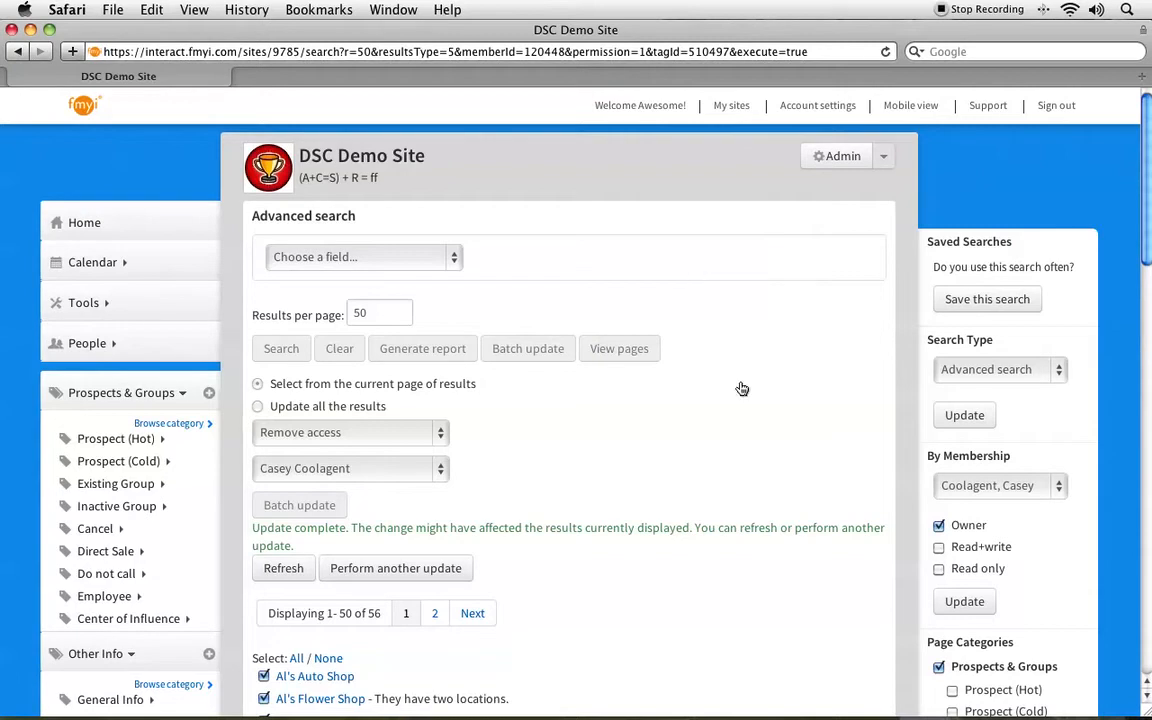
pyautogui.scroll(-3, 742, 388)
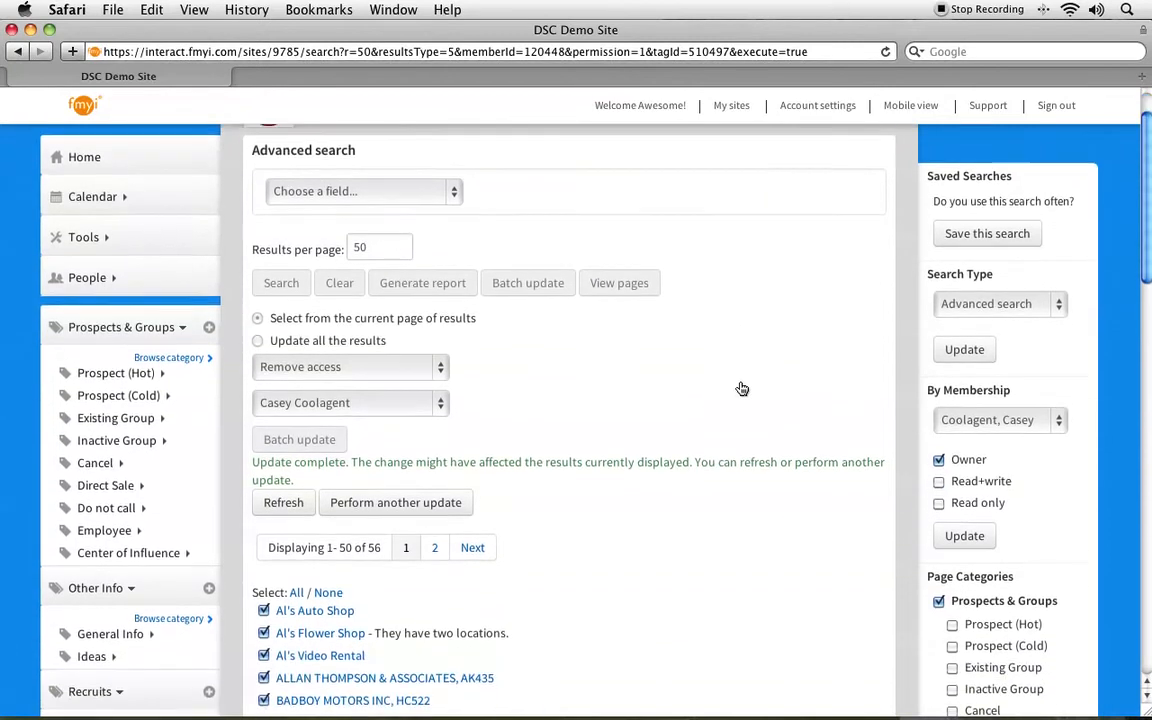
pyautogui.click(295, 497)
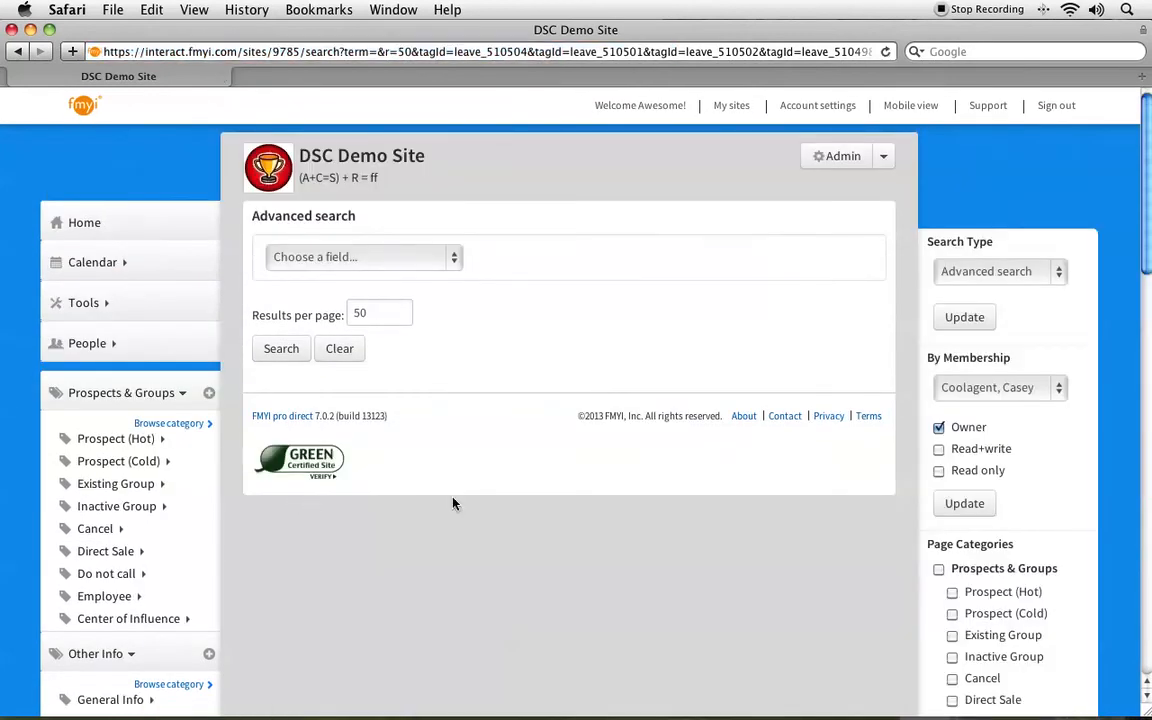
# Reset By Membership to All without the Owner permission, include only the Prospect (Hot) category, and run the search
pyautogui.click(959, 388)
pyautogui.click(960, 306)
pyautogui.click(938, 427)
pyautogui.scroll(-5, 892, 530)
pyautogui.scroll(-1, 893, 530)
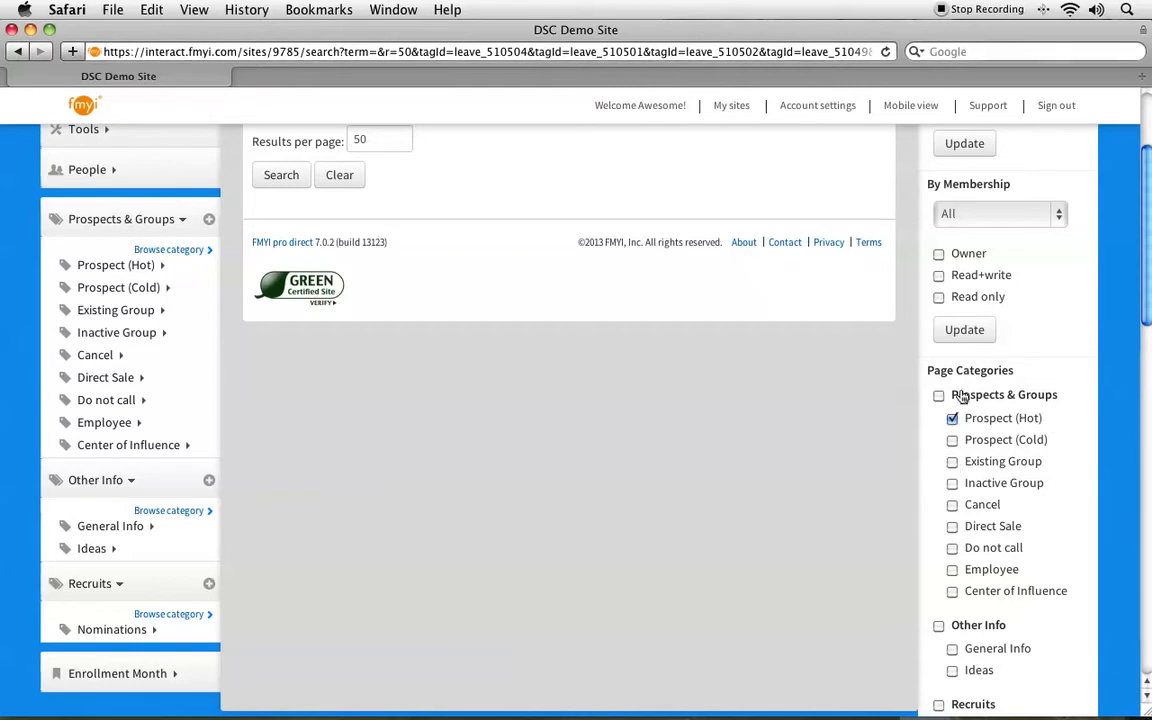
pyautogui.click(281, 176)
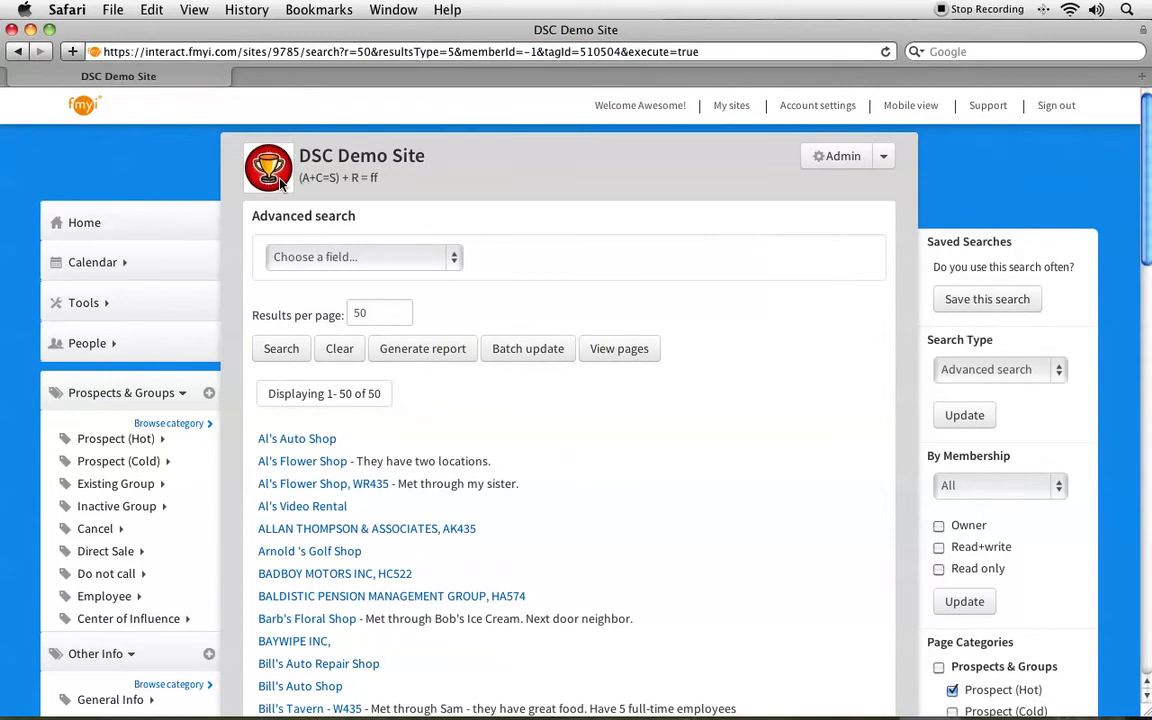
# Show the batch update options for the Prospect (Hot) results and deselect every page on the current results page
pyautogui.scroll(-3, 558, 438)
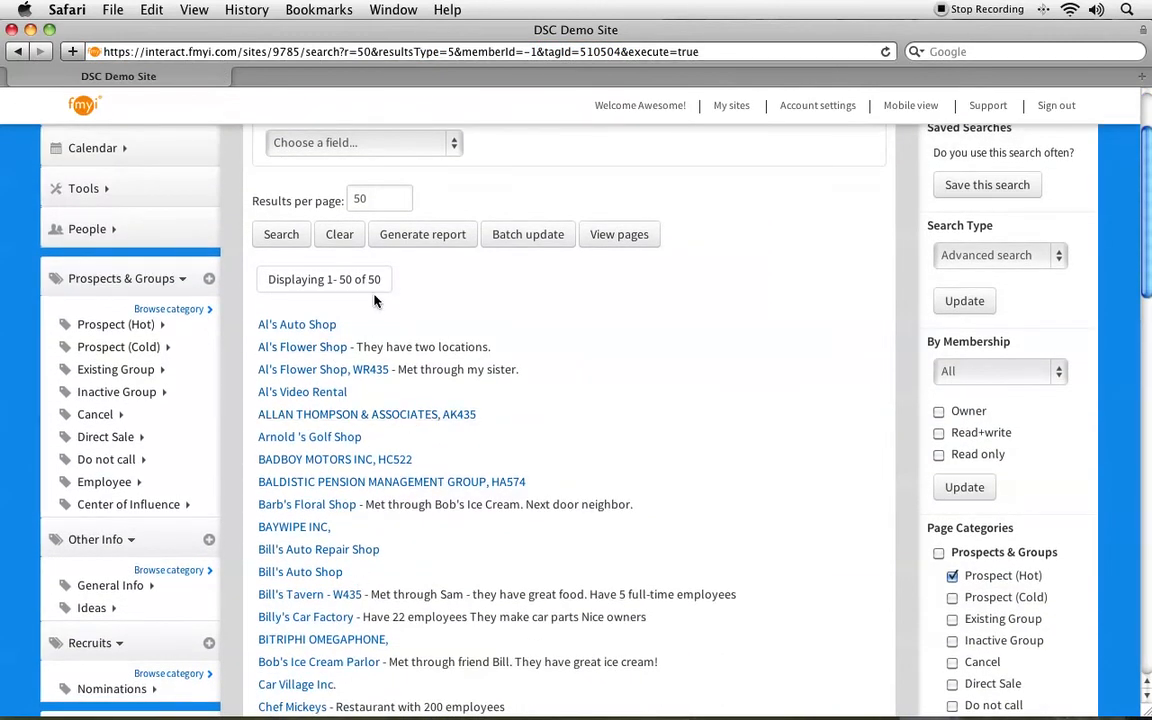
pyautogui.click(496, 236)
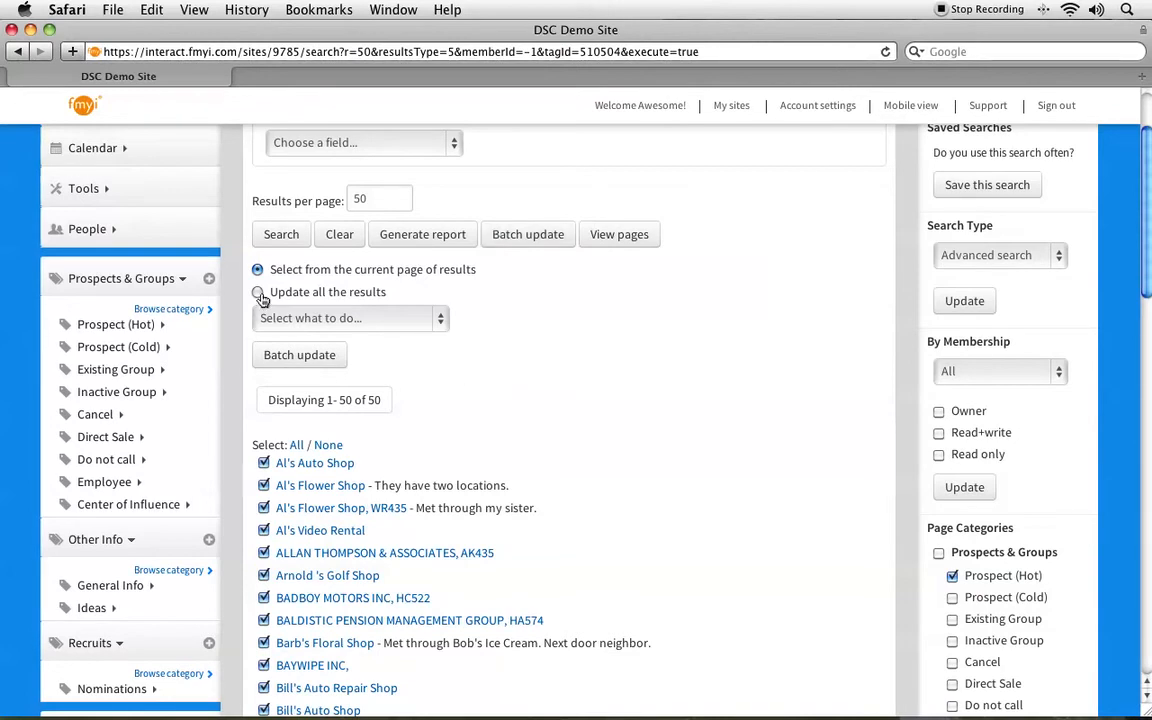
pyautogui.moveTo(274, 273); pyautogui.dragTo(514, 283)
pyautogui.click(513, 284)
pyautogui.click(329, 450)
# Select Al's Flower Shop (two locations), BALDISTIC PENSION MANAGEMENT GROUP, Bill's Auto Shop, Car Village Inc. and Chef Mickeys for the batch update
pyautogui.scroll(-4, 331, 455)
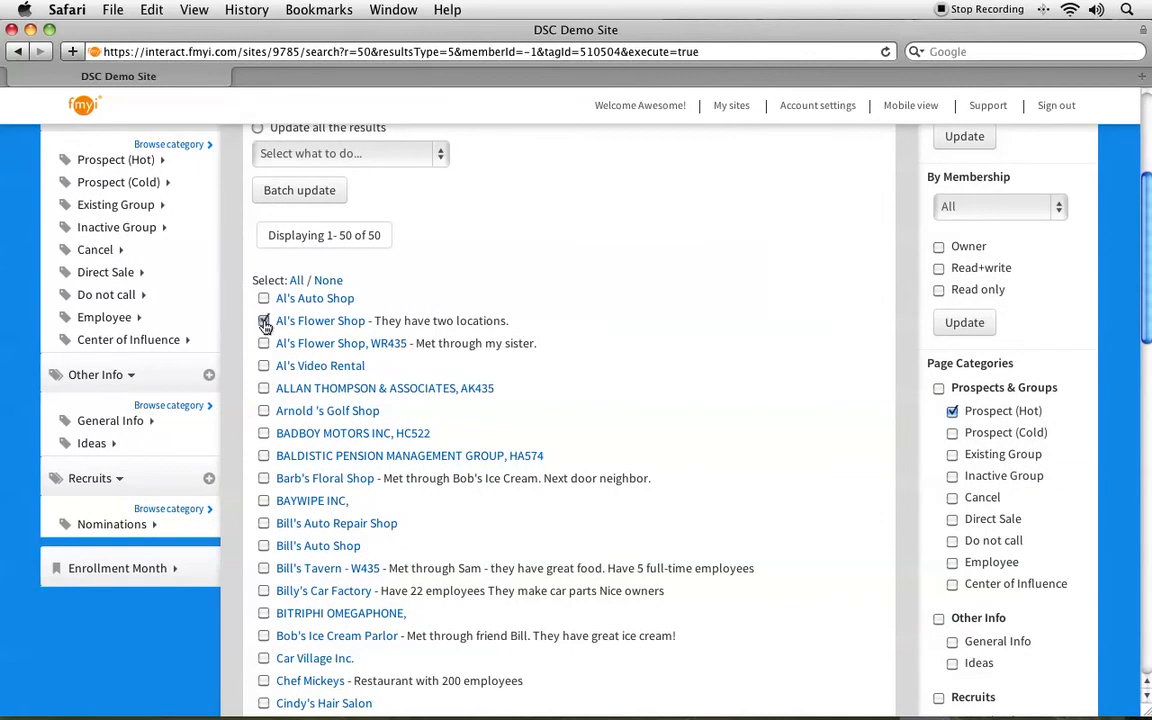
pyautogui.scroll(-3, 265, 463)
pyautogui.click(264, 428)
pyautogui.scroll(-1, 265, 430)
pyautogui.scroll(-1, 265, 437)
pyautogui.click(263, 539)
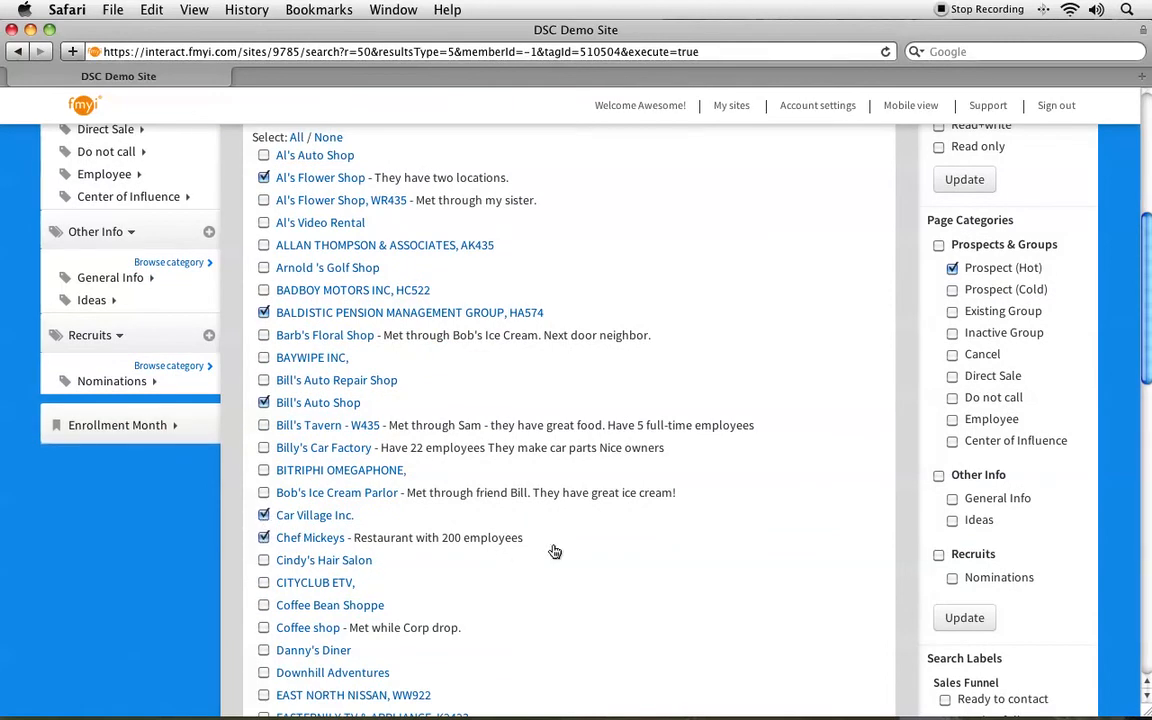
pyautogui.scroll(3, 555, 552)
pyautogui.scroll(5, 555, 552)
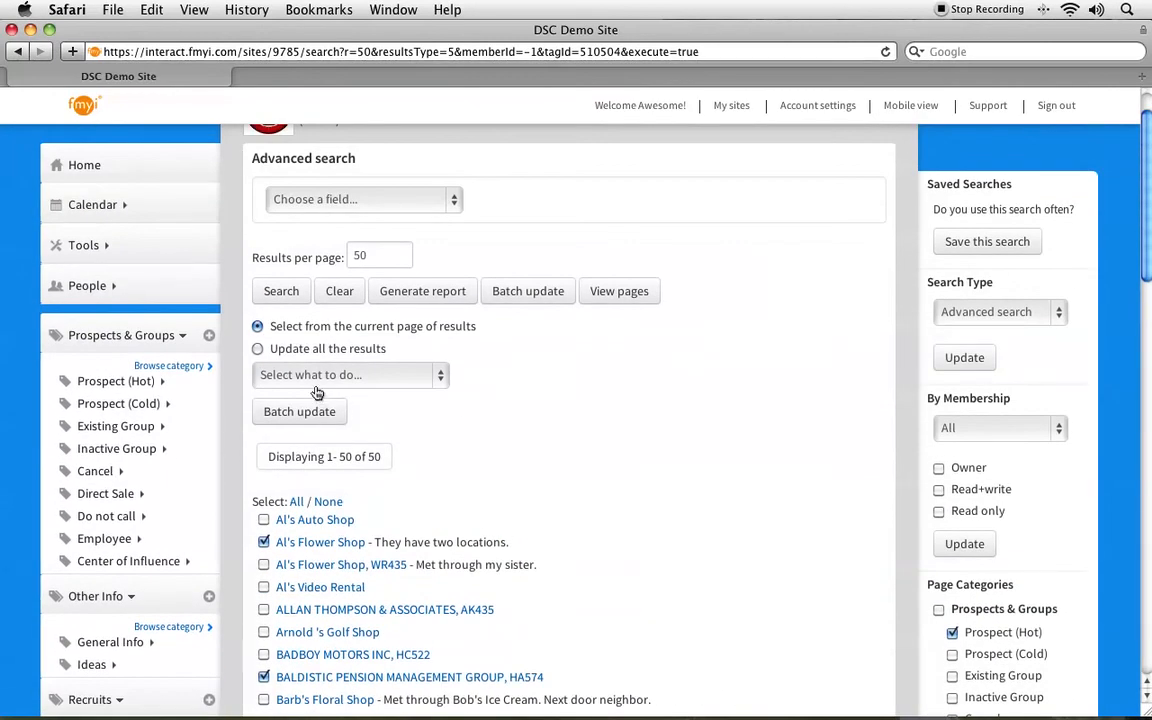
# Batch update the selected pages' Prospects & Groups subcategories, setting Prospect (Hot) to Unselect and Existing Group to Select
pyautogui.click(316, 380)
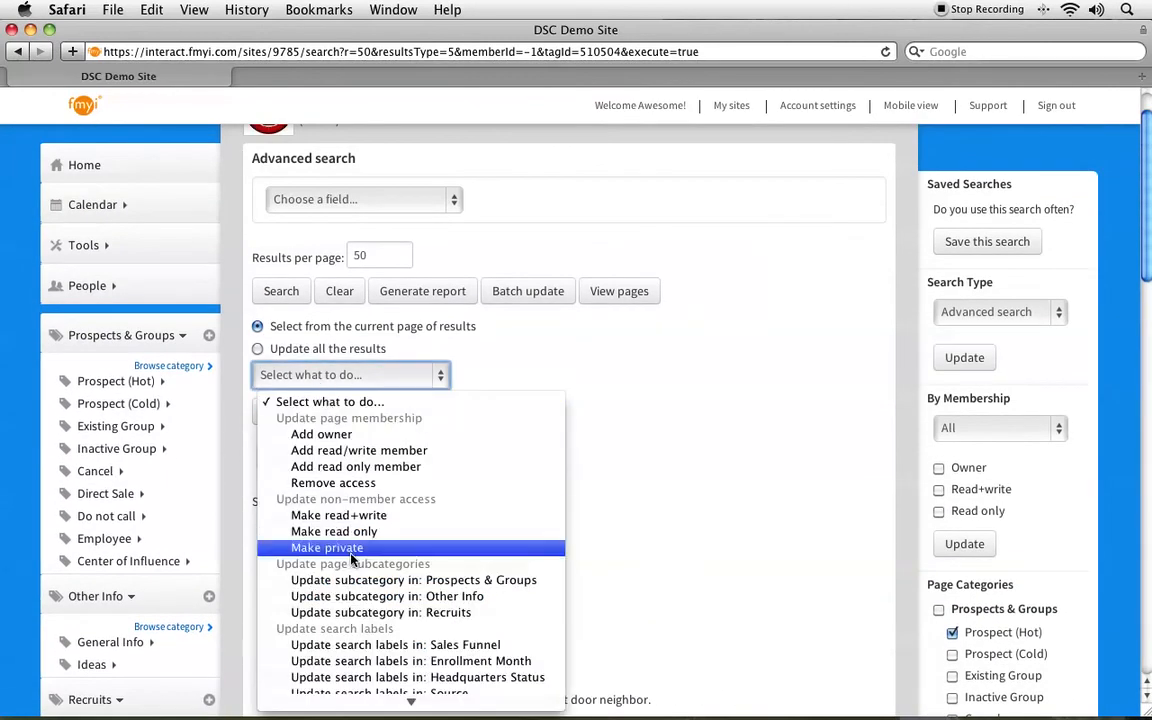
pyautogui.click(352, 581)
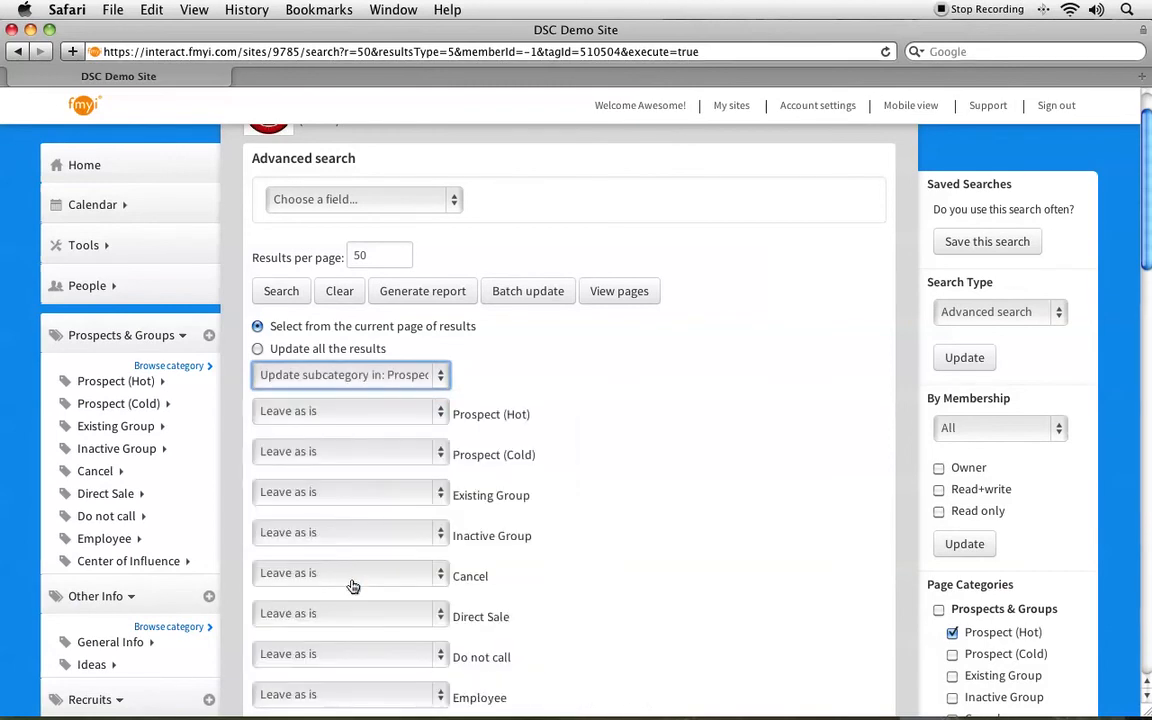
pyautogui.scroll(-4, 352, 586)
pyautogui.click(301, 246)
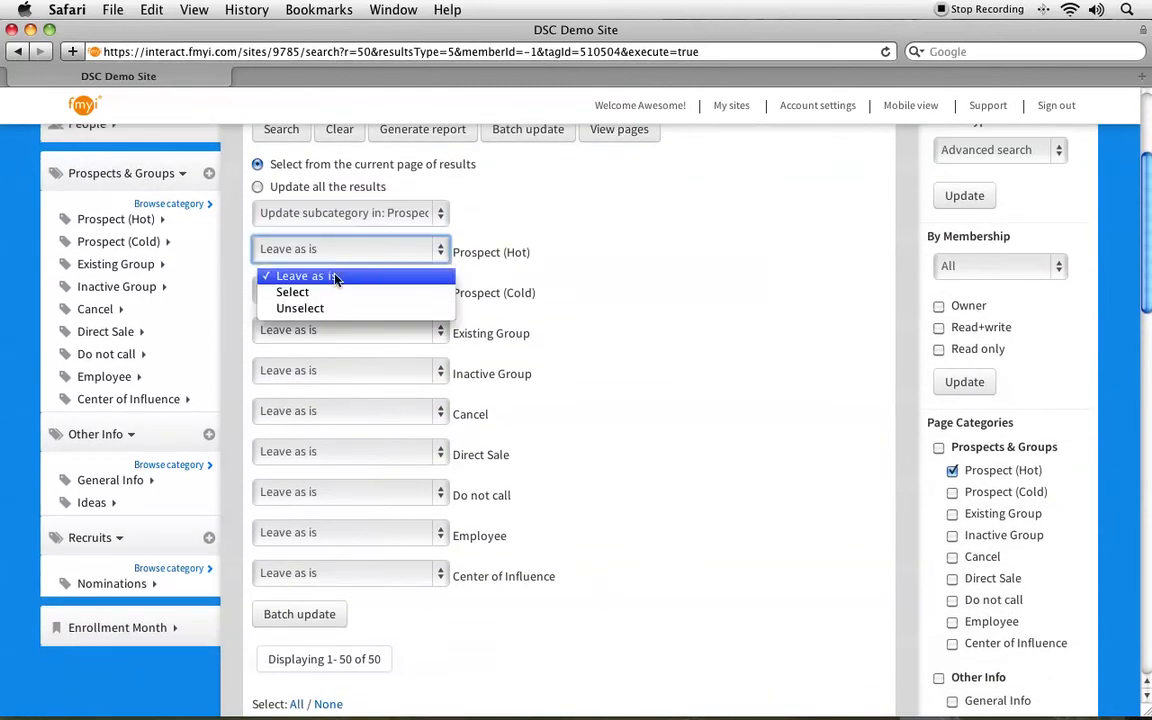
pyautogui.click(334, 310)
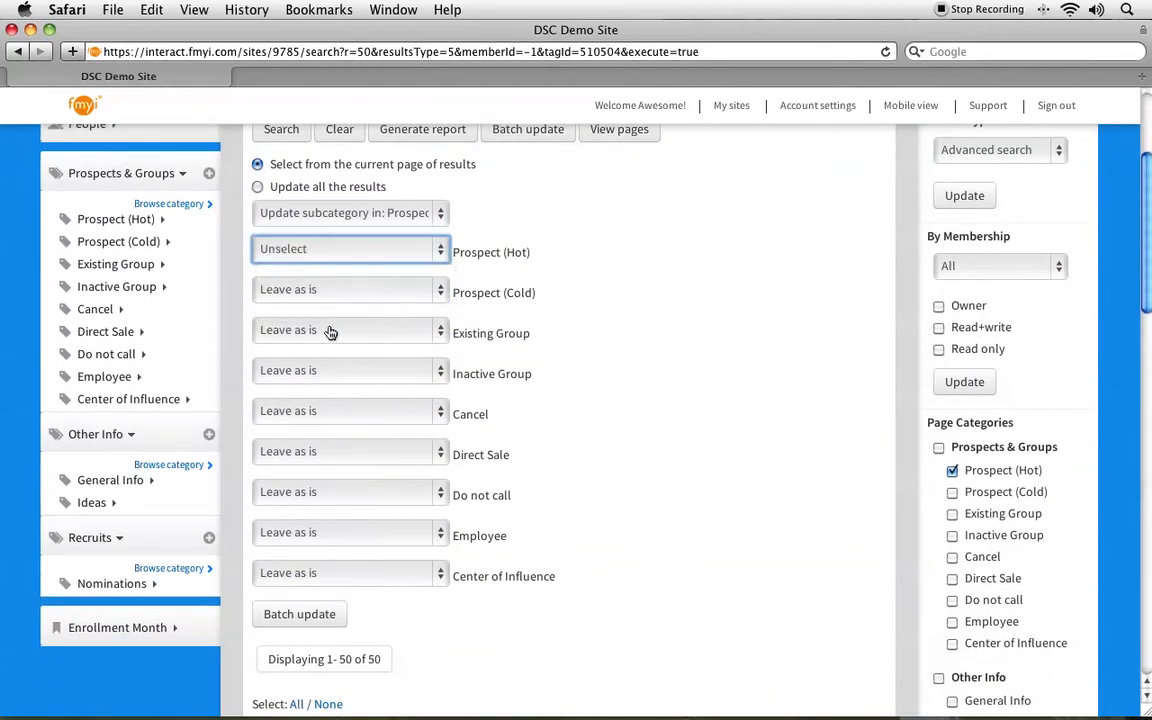
pyautogui.click(331, 329)
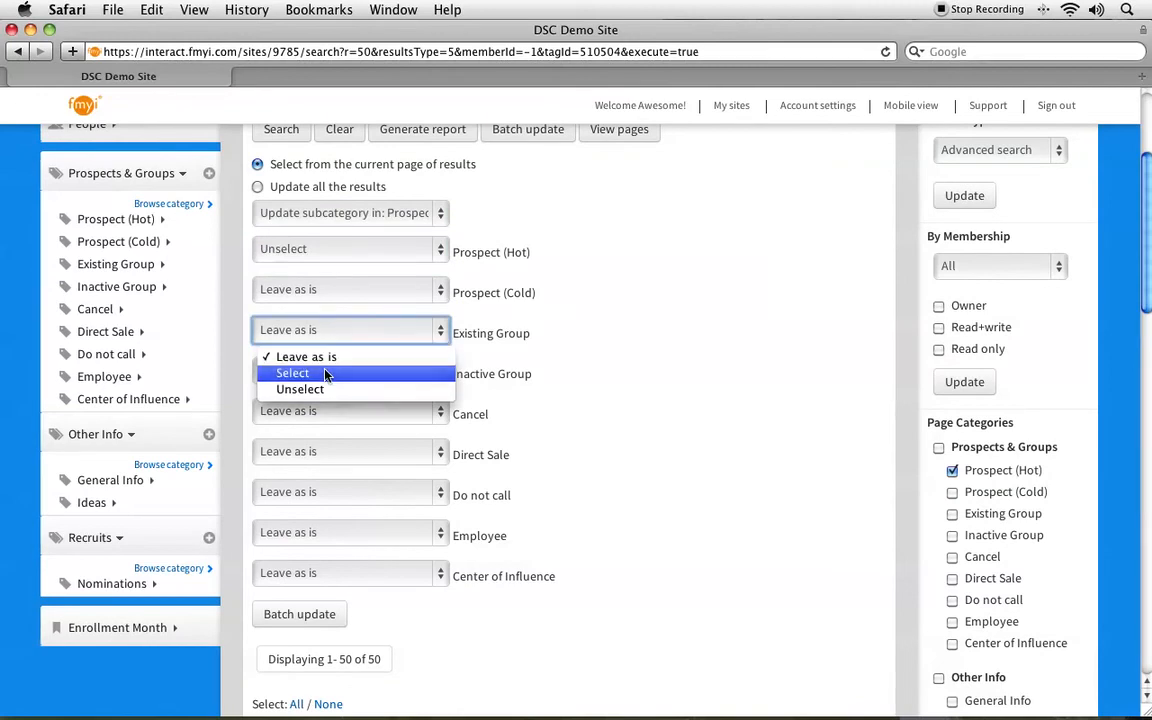
pyautogui.click(325, 374)
pyautogui.click(285, 614)
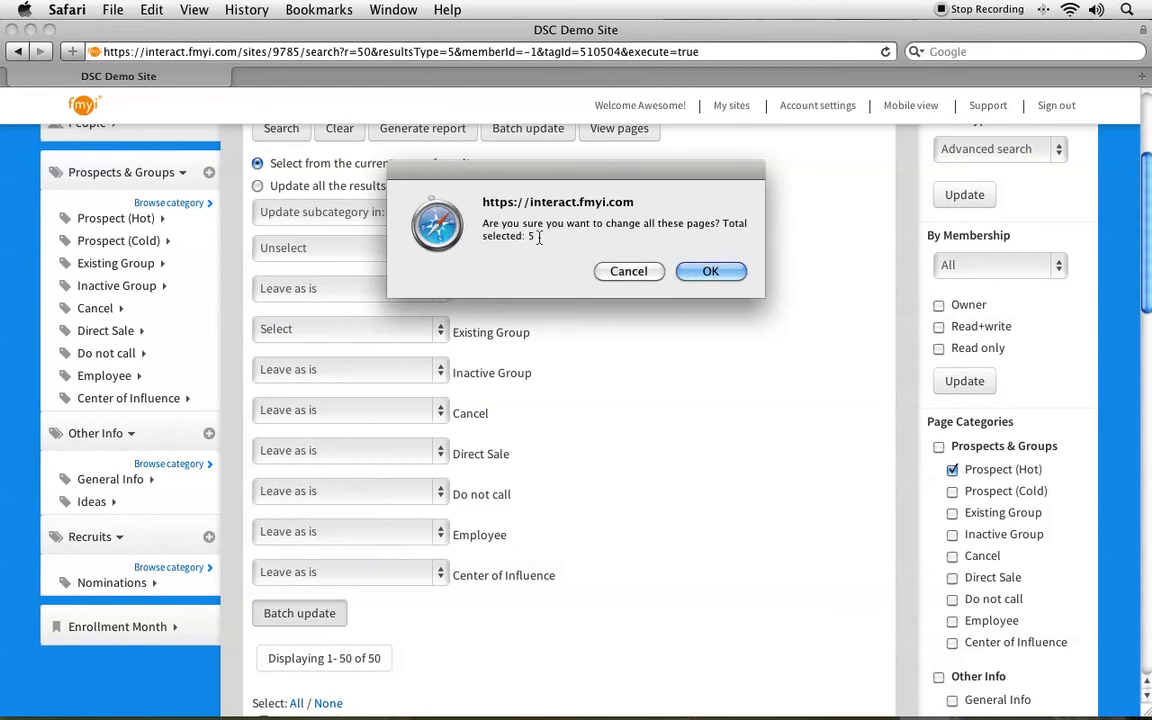
pyautogui.click(705, 272)
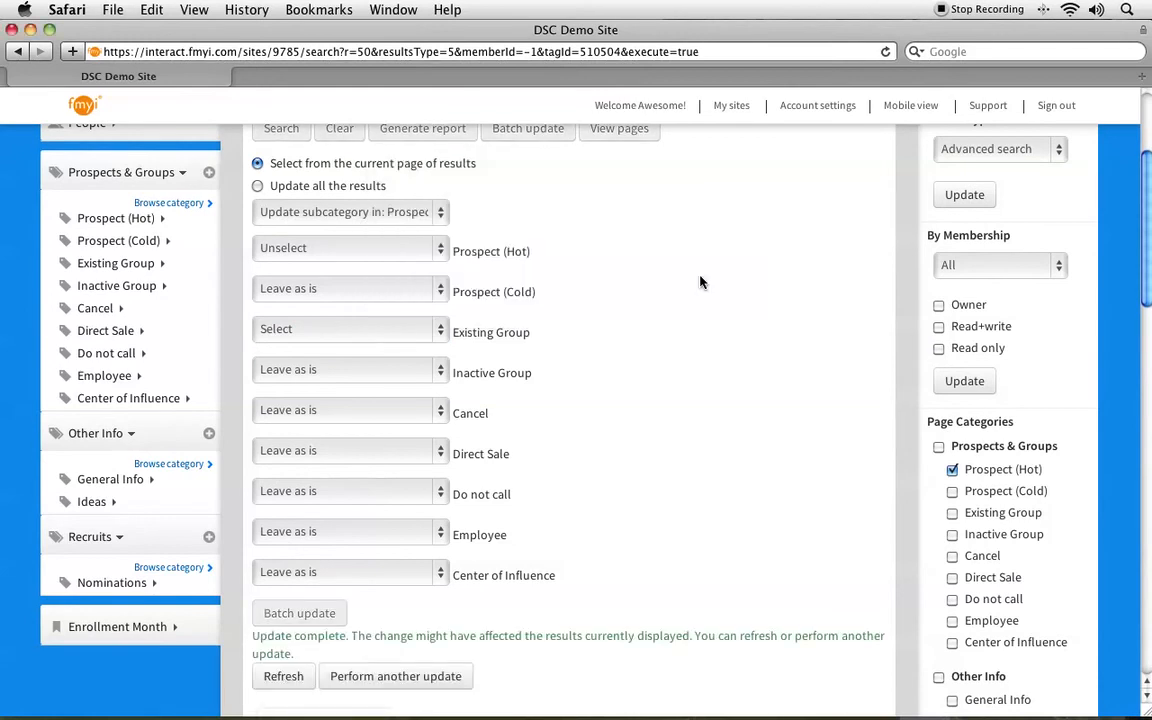
# Examine the other available batch update actions and the page category and search label filters
pyautogui.scroll(-1, 703, 285)
pyautogui.scroll(2, 703, 285)
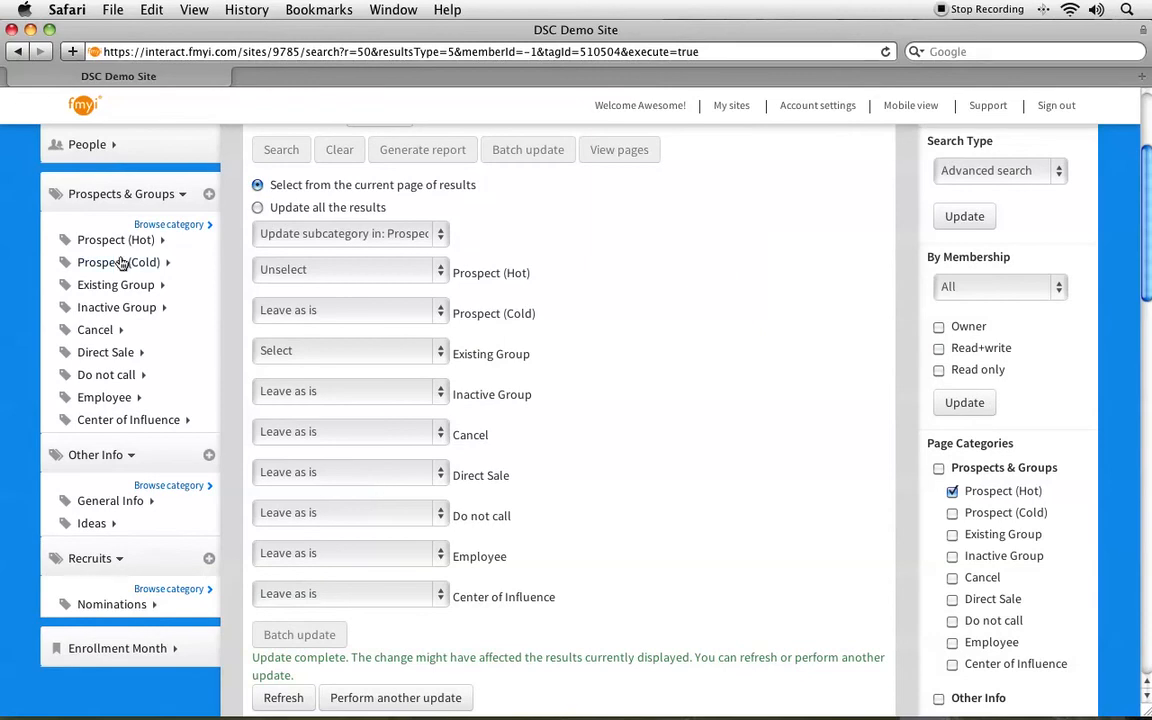
pyautogui.click(357, 233)
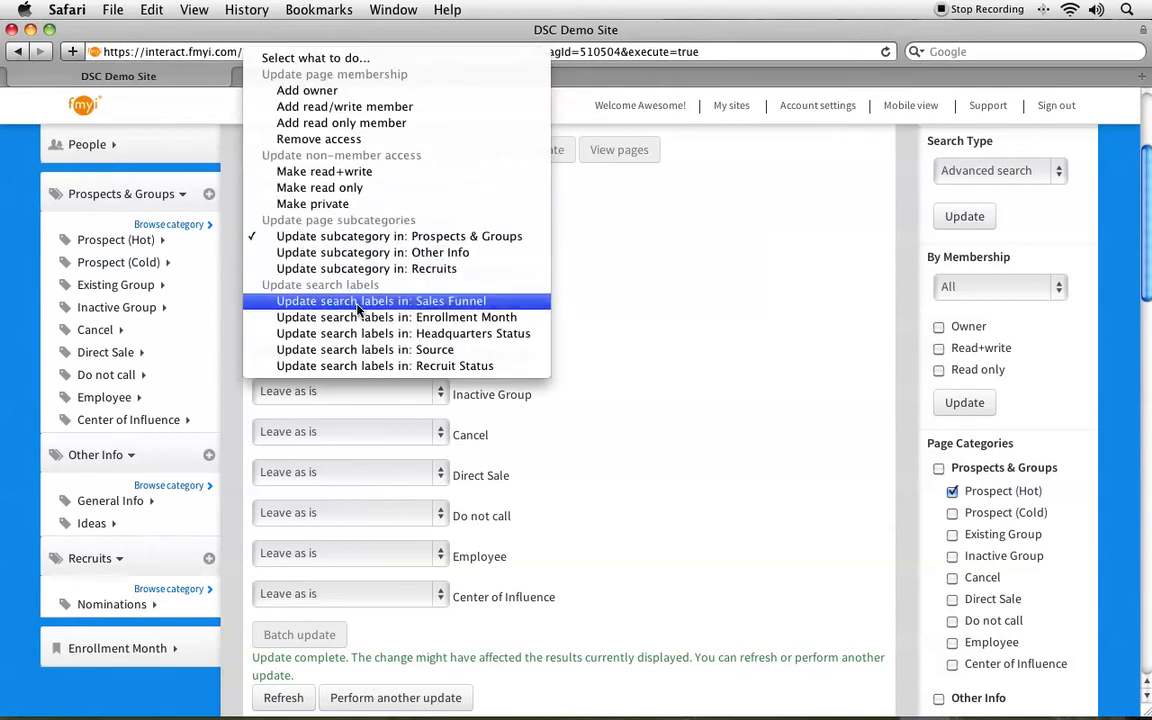
pyautogui.click(931, 320)
pyautogui.scroll(-5, 1000, 506)
pyautogui.scroll(-1, 1000, 506)
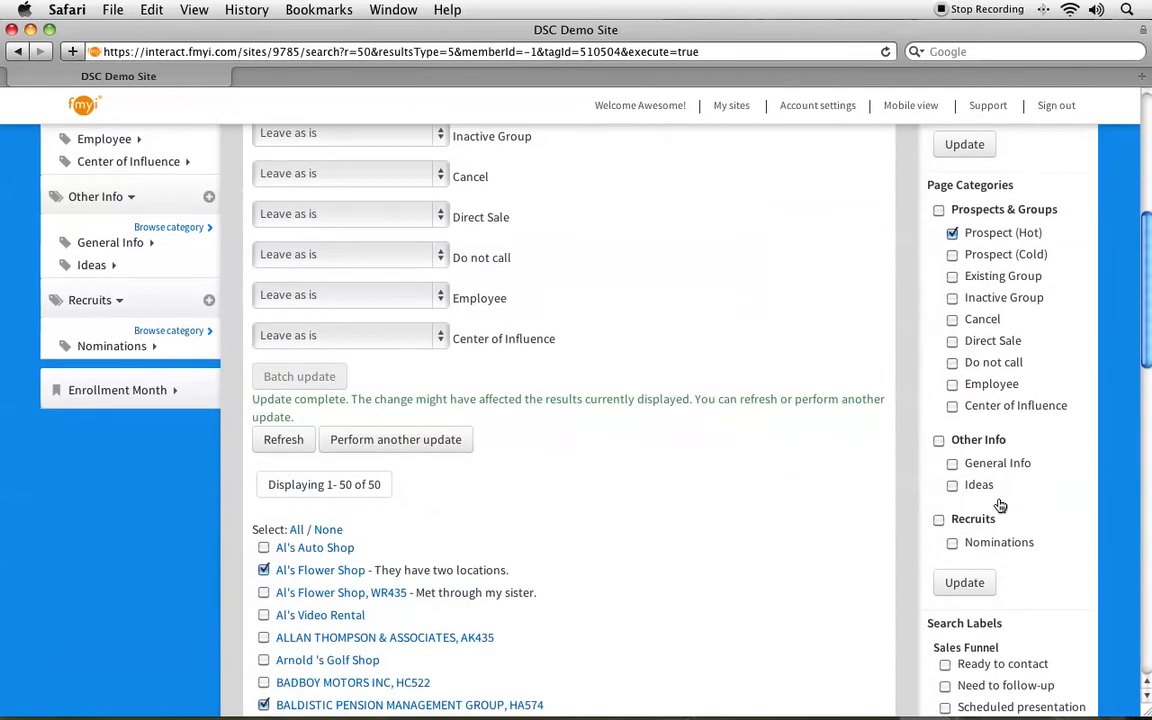
pyautogui.scroll(10, 1000, 506)
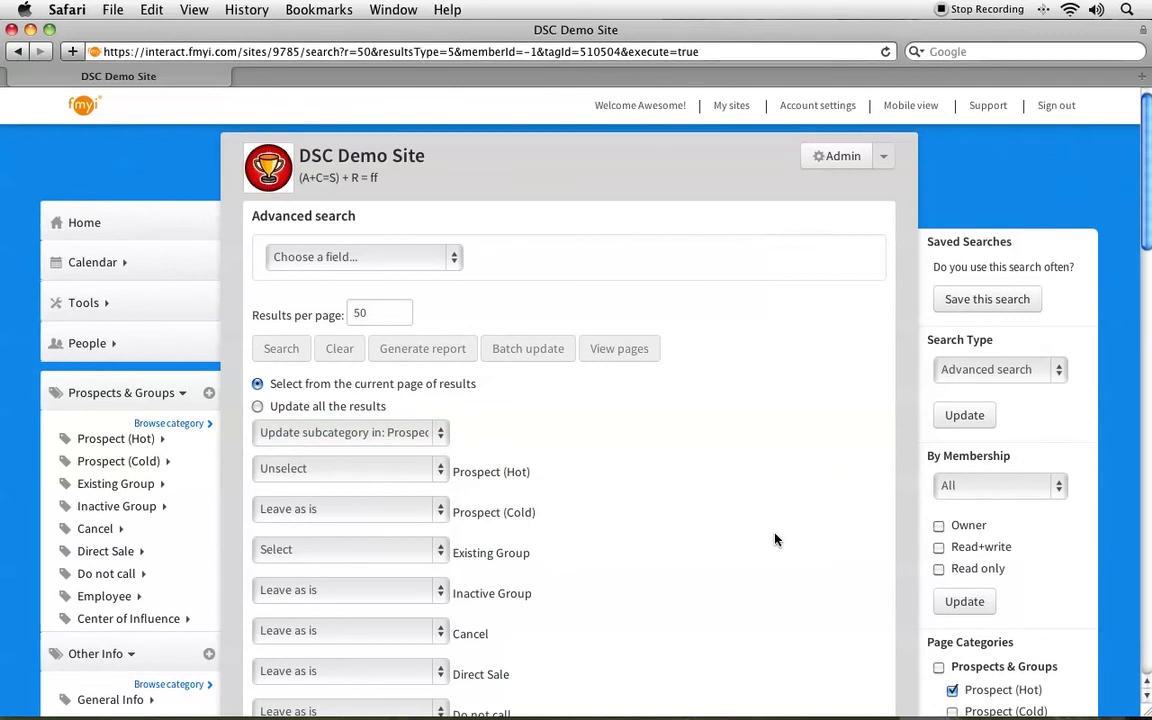
pyautogui.press('Tab')
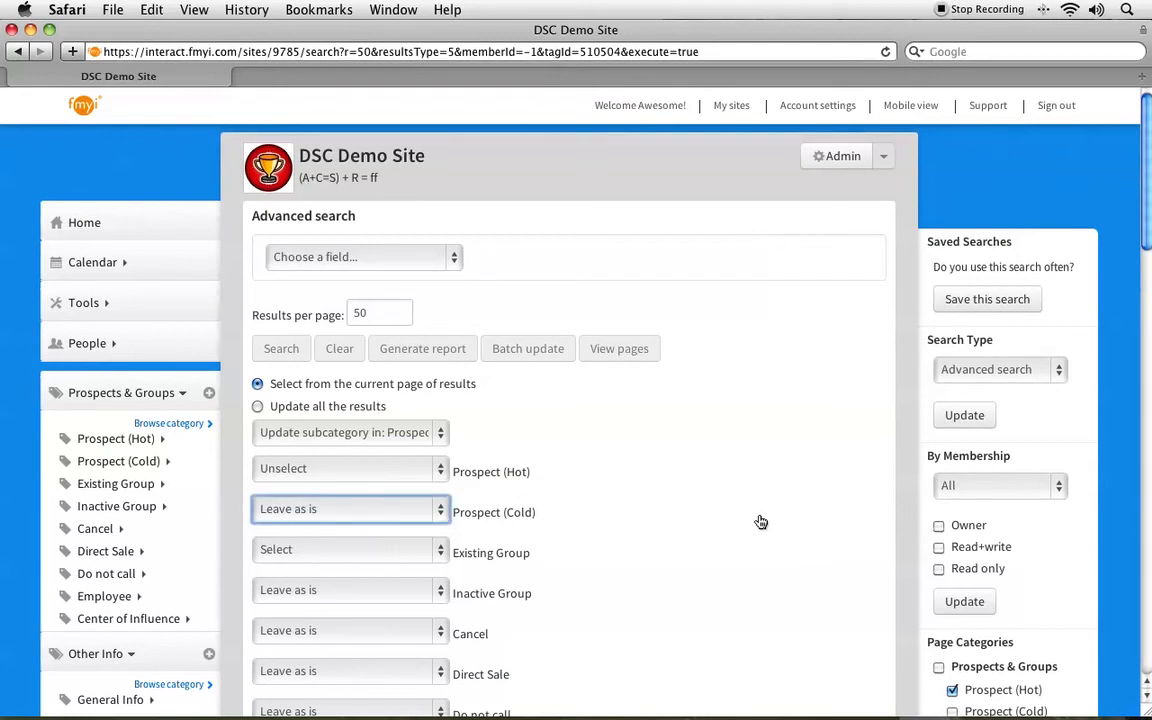
pyautogui.rightClick(760, 522)
pyautogui.click(710, 468)
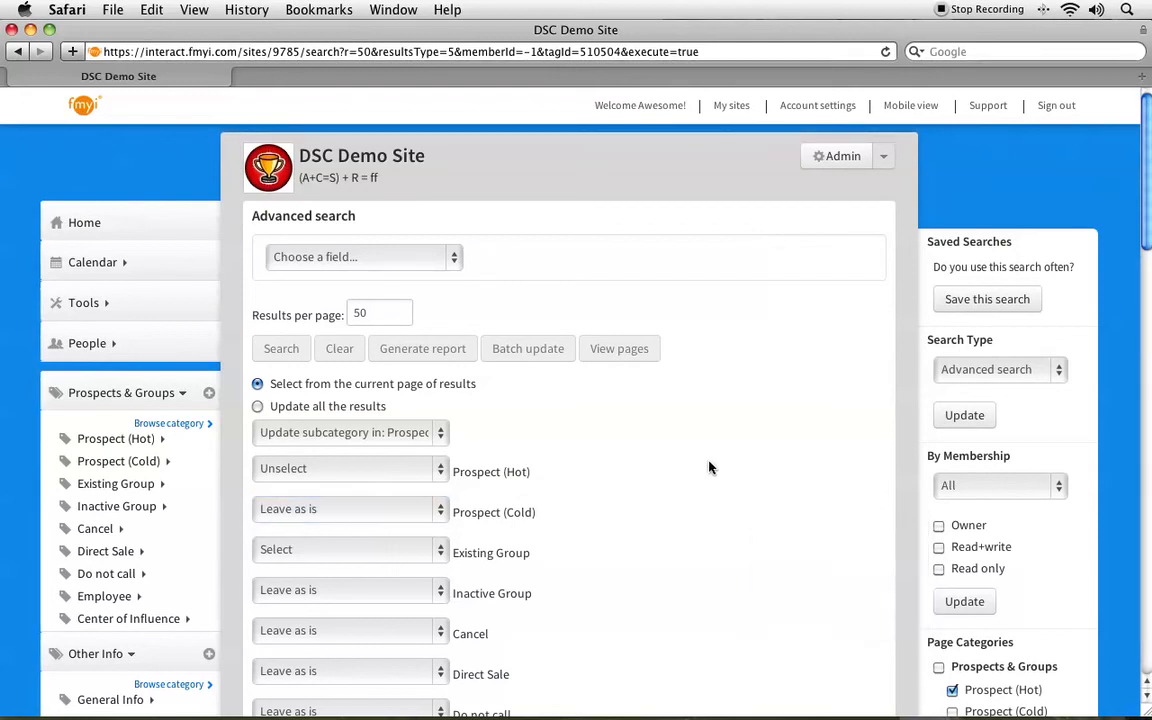
# Refresh the results, include the whole Prospects & Groups category, and run the search
pyautogui.scroll(-5, 303, 526)
pyautogui.click(282, 489)
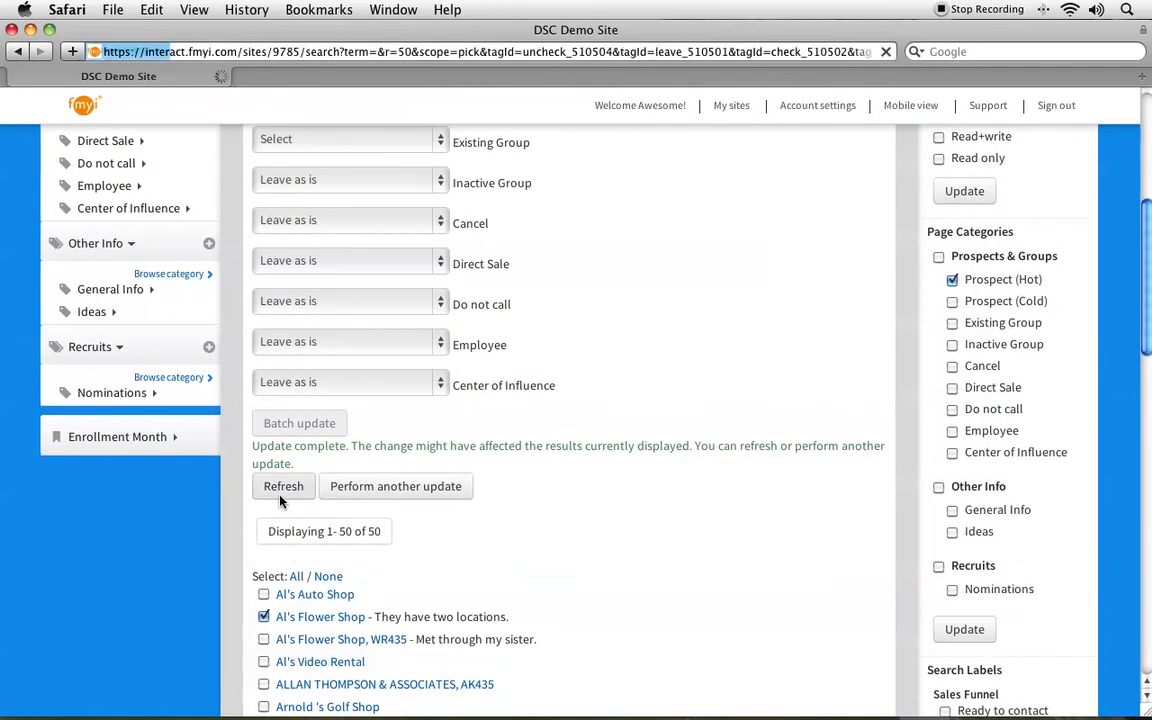
pyautogui.scroll(-4, 281, 502)
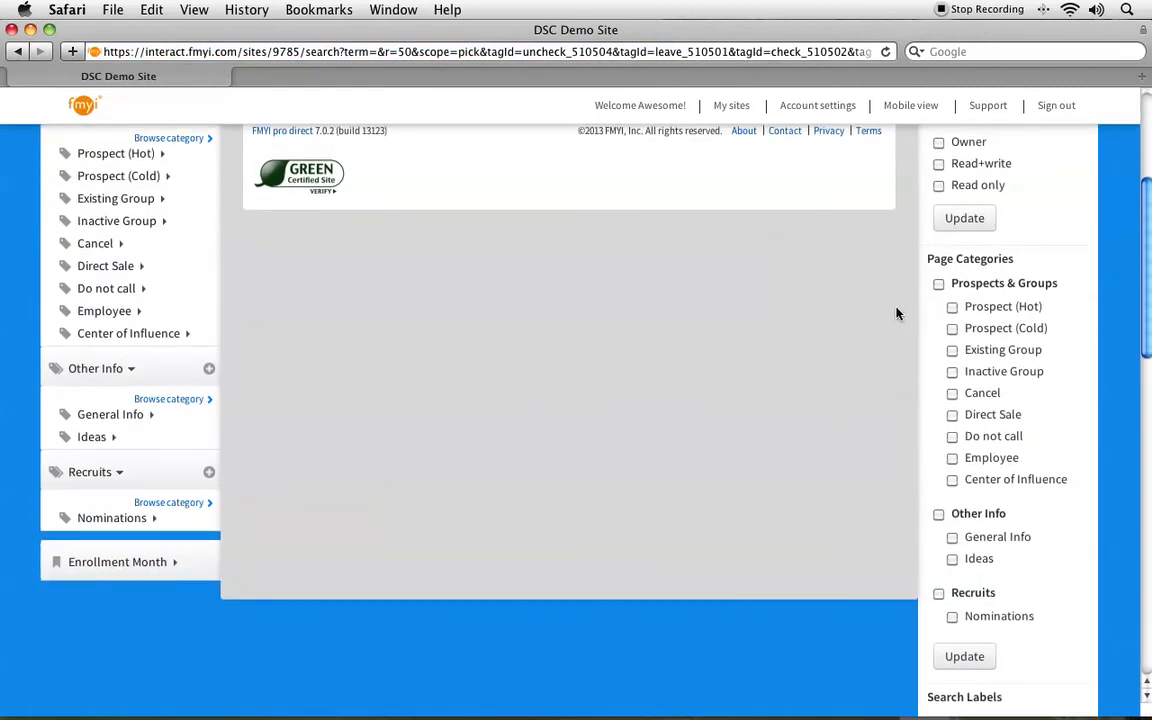
pyautogui.click(940, 285)
pyautogui.scroll(4, 885, 317)
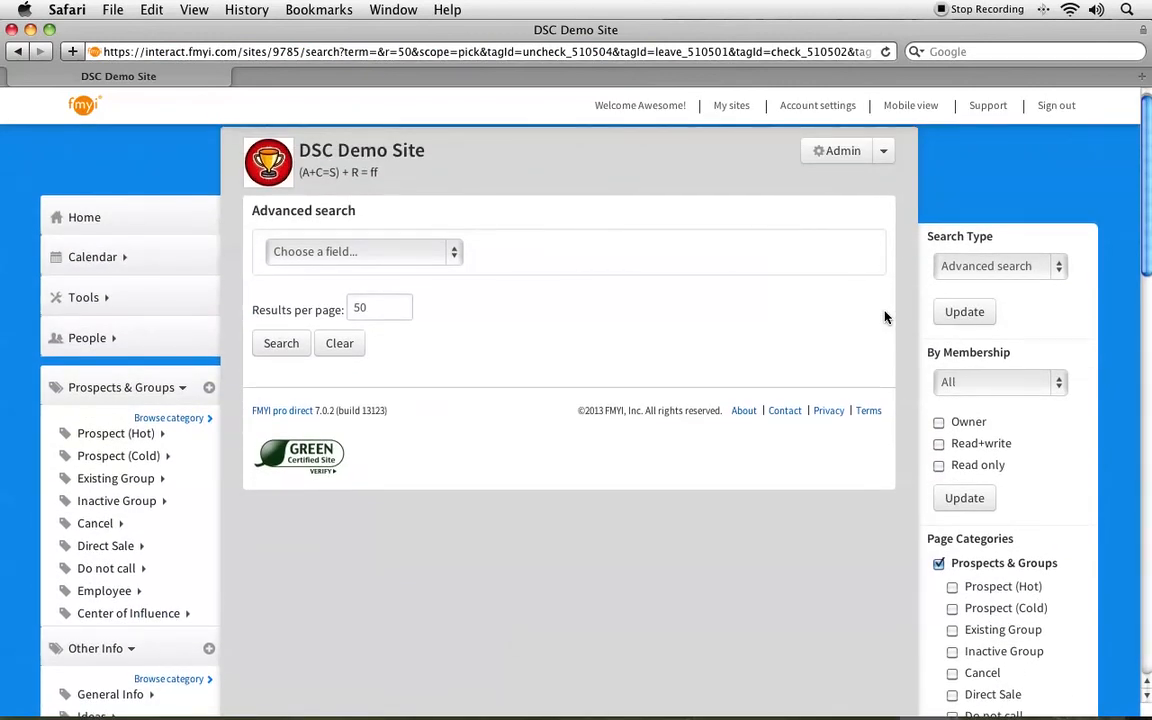
pyautogui.click(284, 342)
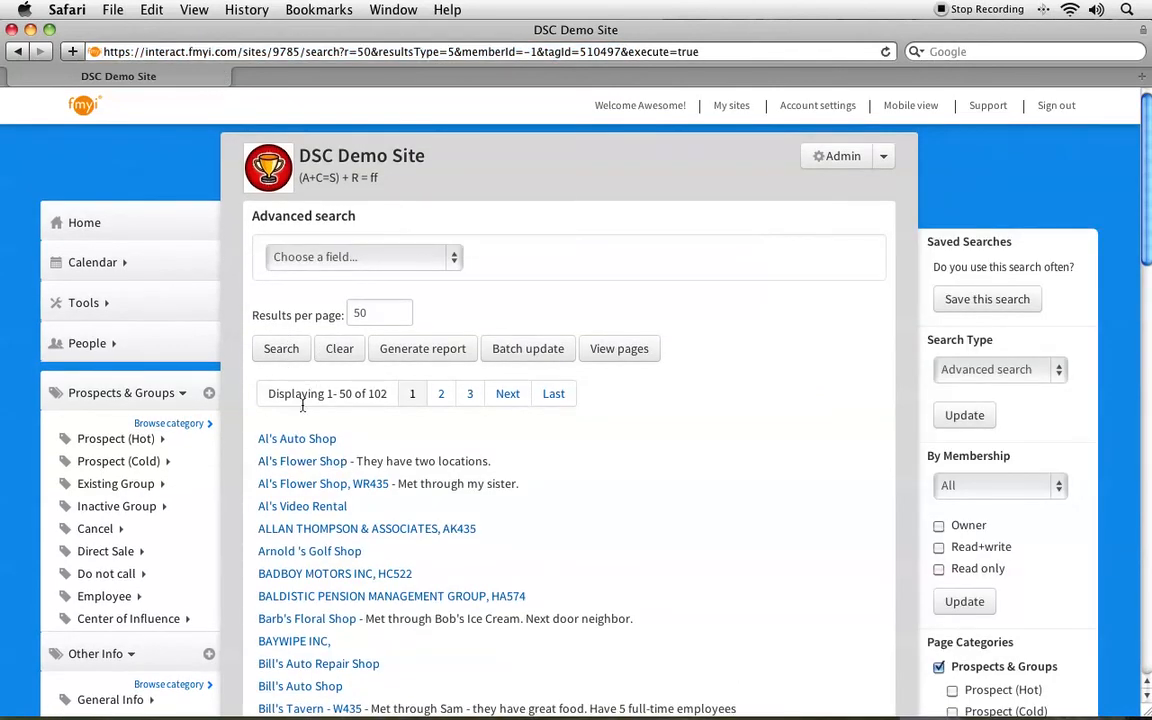
# Batch update all the Prospects & Groups results to make the pages private for non-members
pyautogui.click(498, 350)
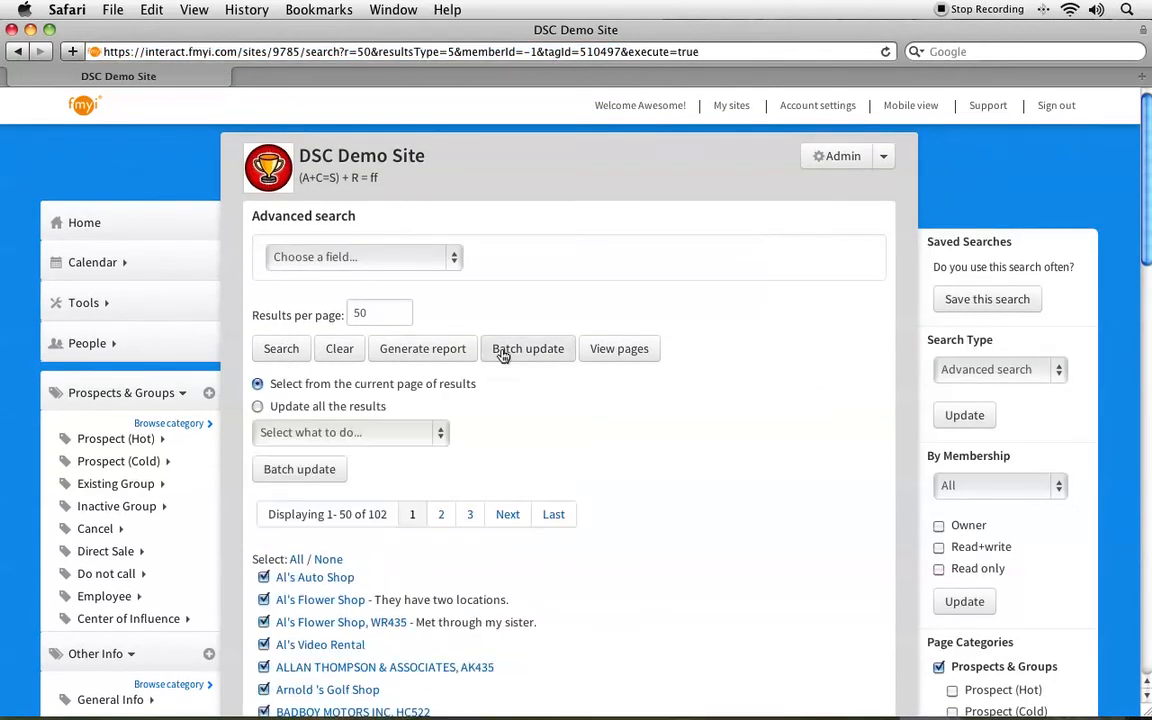
pyautogui.click(258, 408)
pyautogui.click(305, 432)
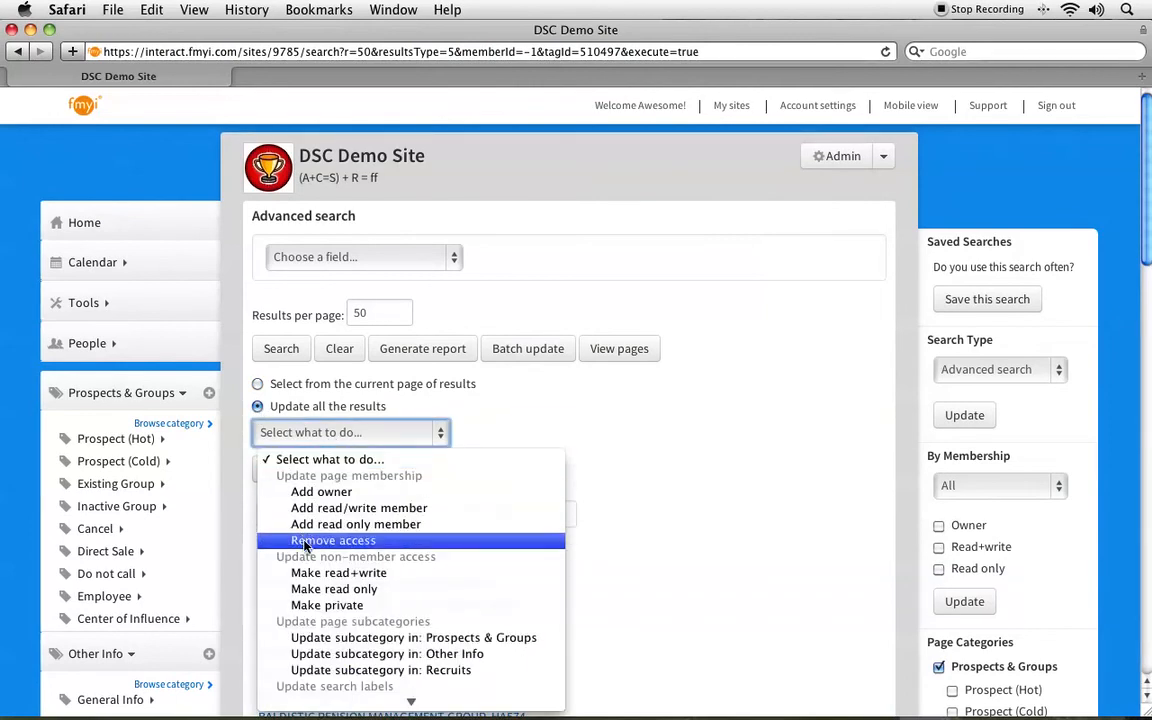
pyautogui.click(313, 606)
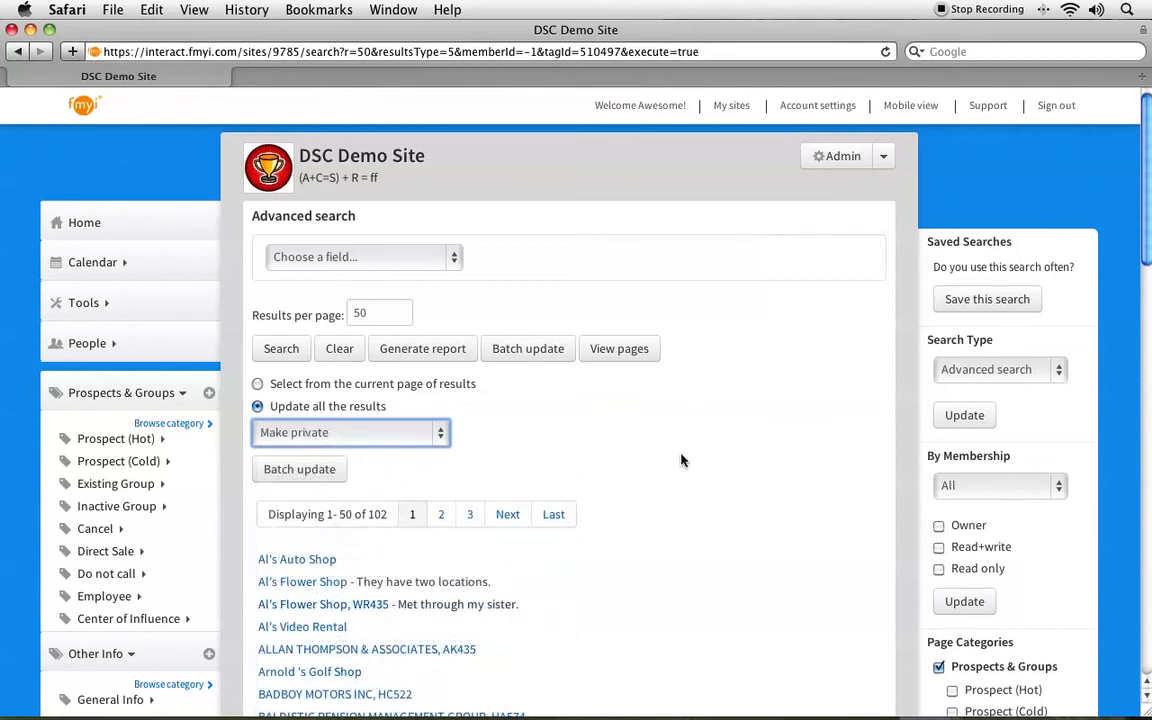
pyautogui.scroll(-2, 674, 435)
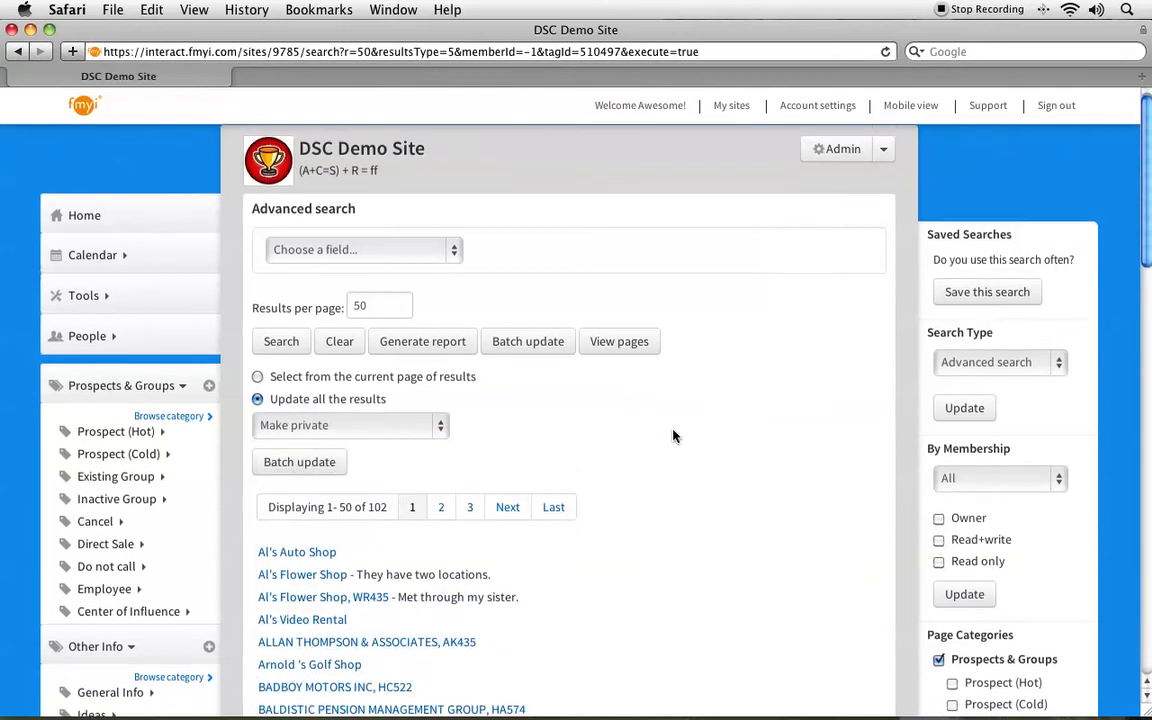
pyautogui.scroll(-1, 674, 436)
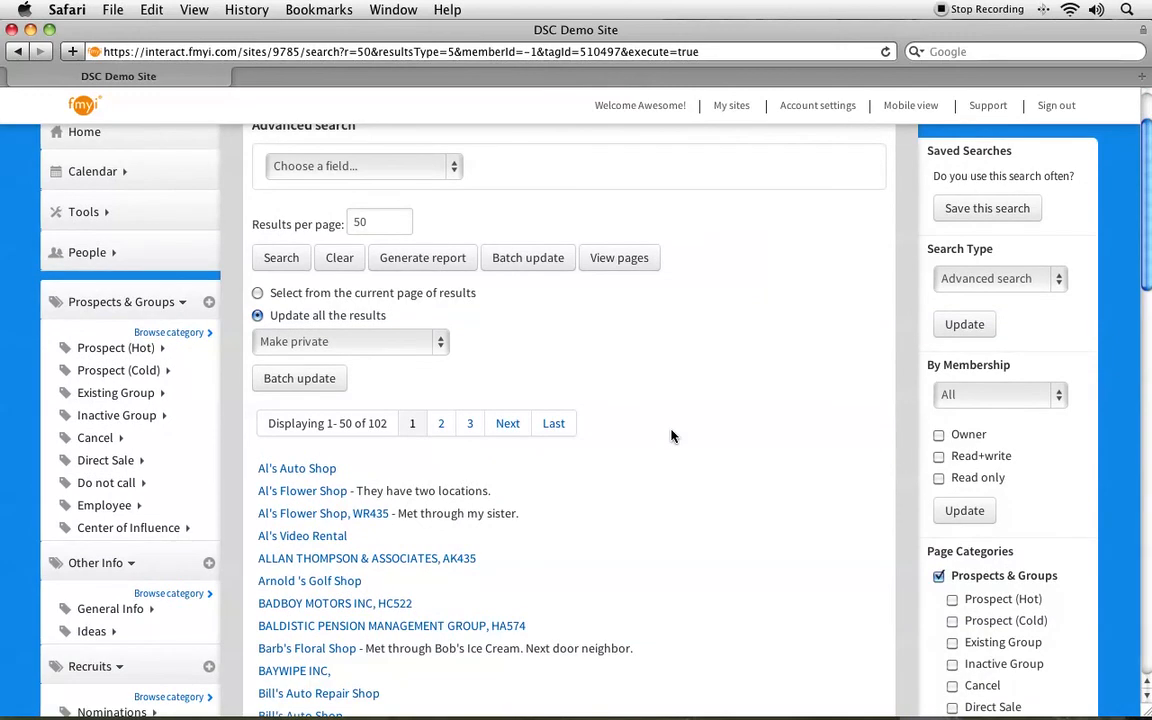
pyautogui.click(302, 378)
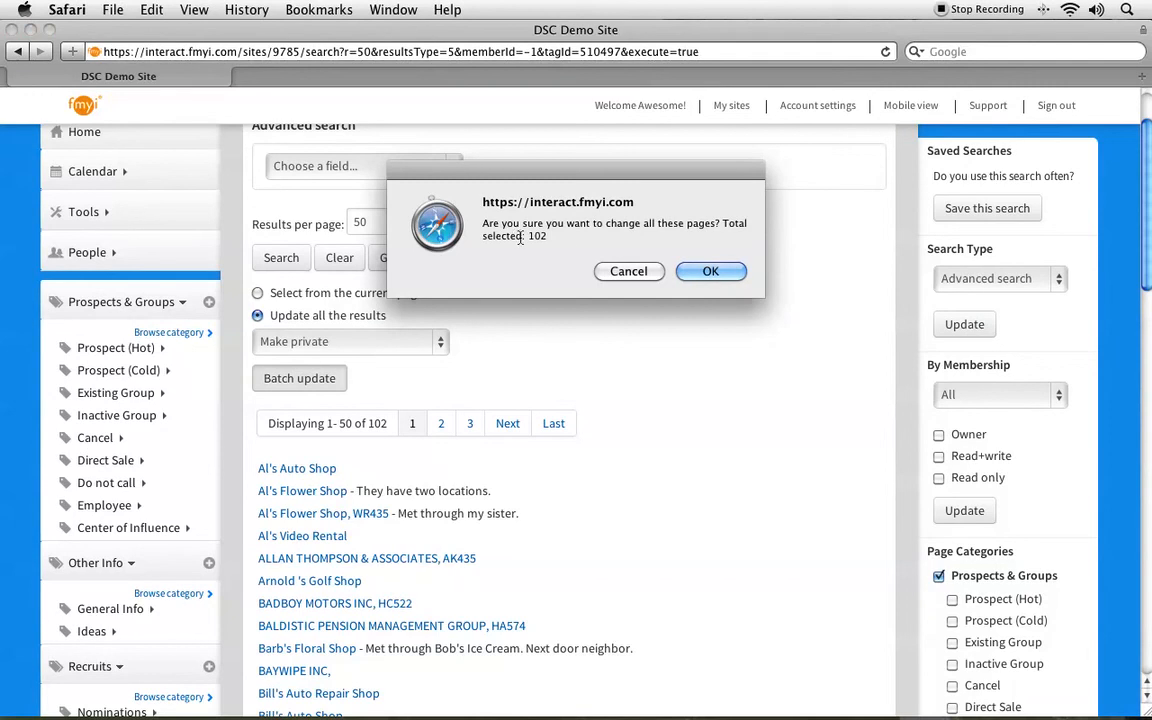
pyautogui.click(704, 273)
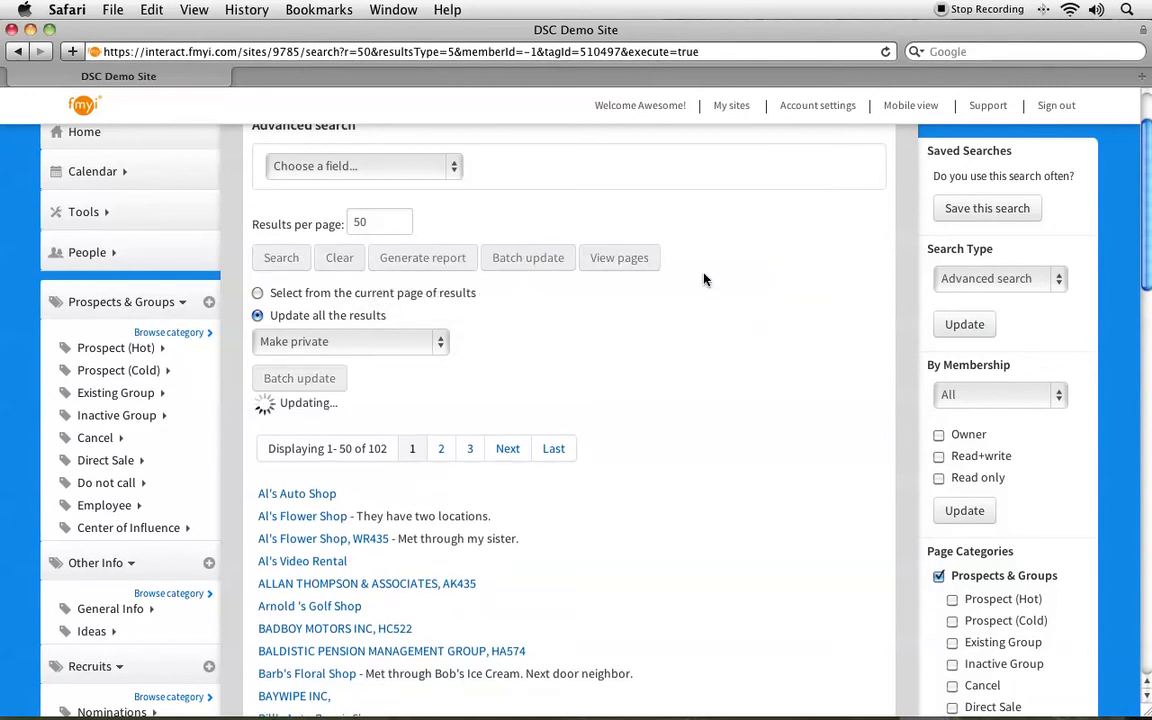
pyautogui.scroll(-3, 752, 386)
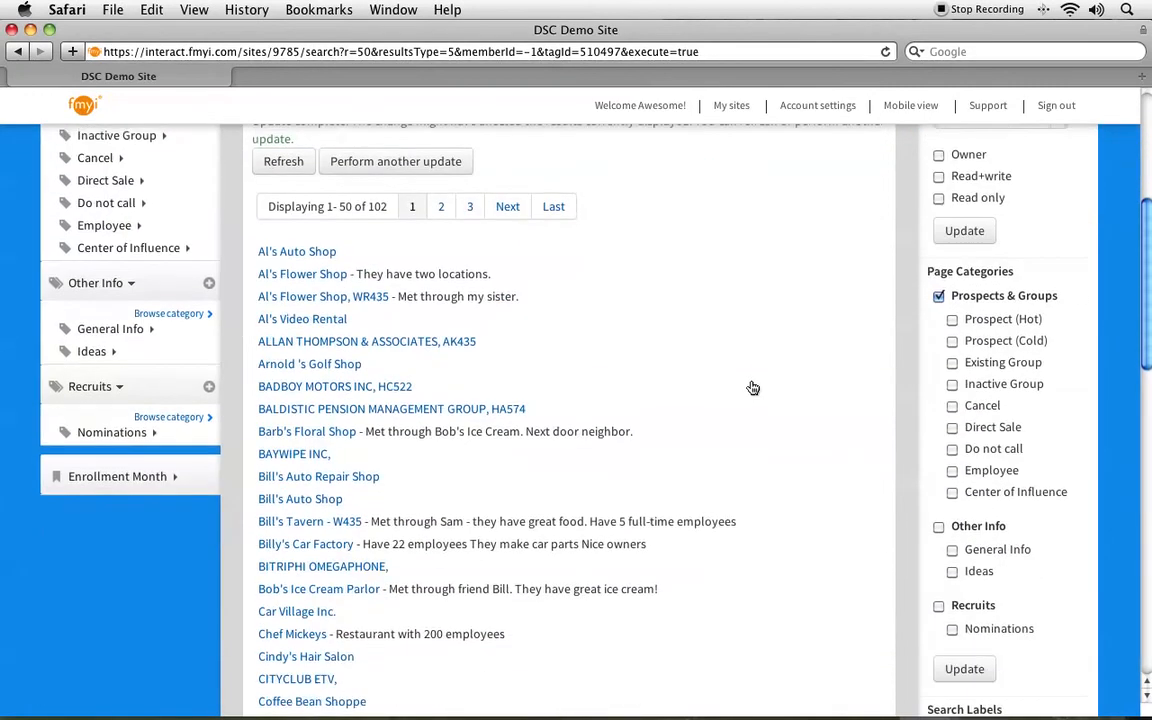
pyautogui.scroll(5, 752, 387)
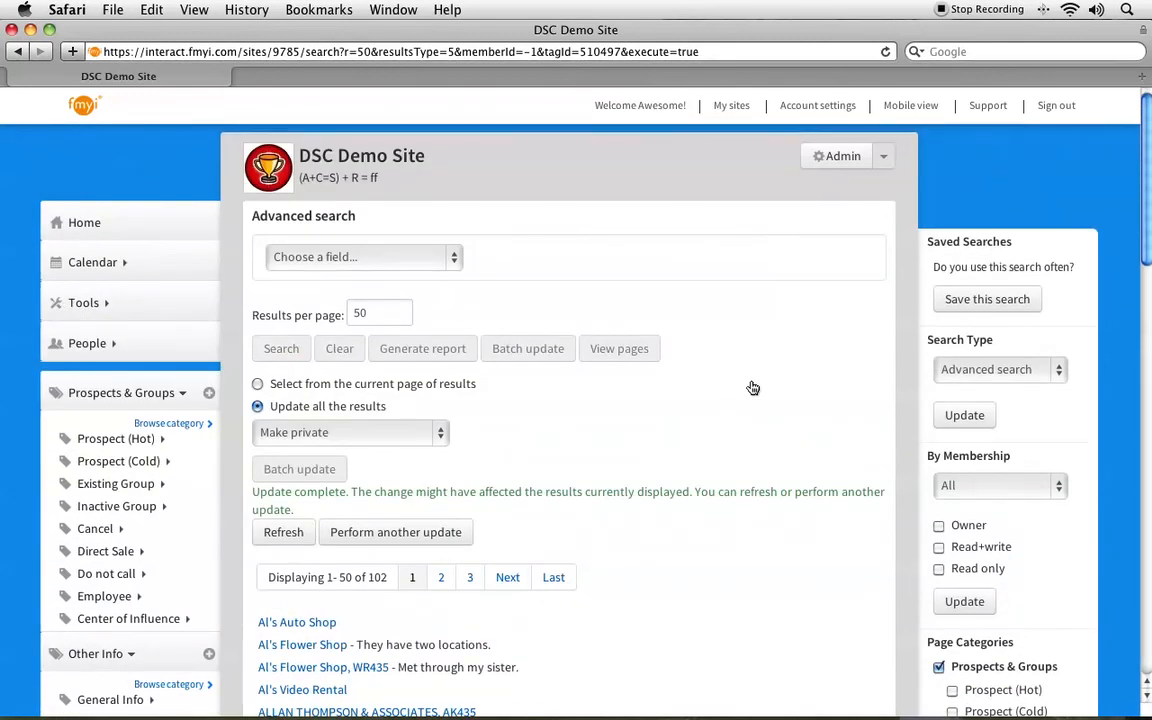
pyautogui.scroll(-2, 745, 414)
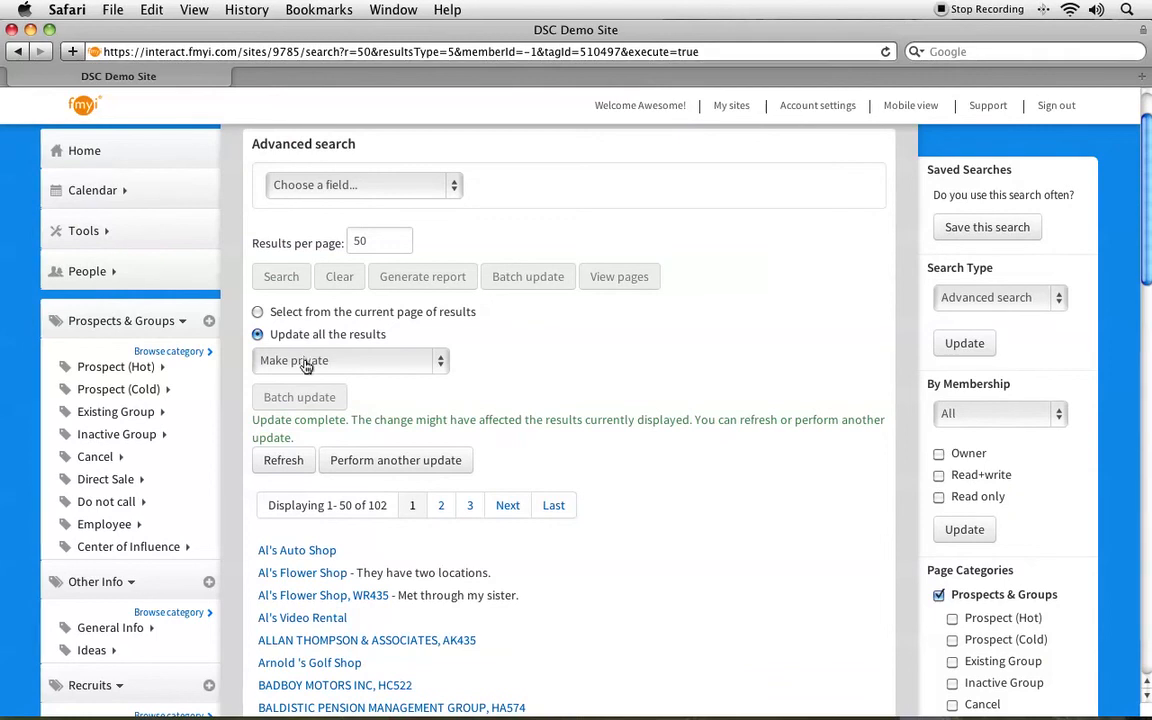
pyautogui.click(302, 361)
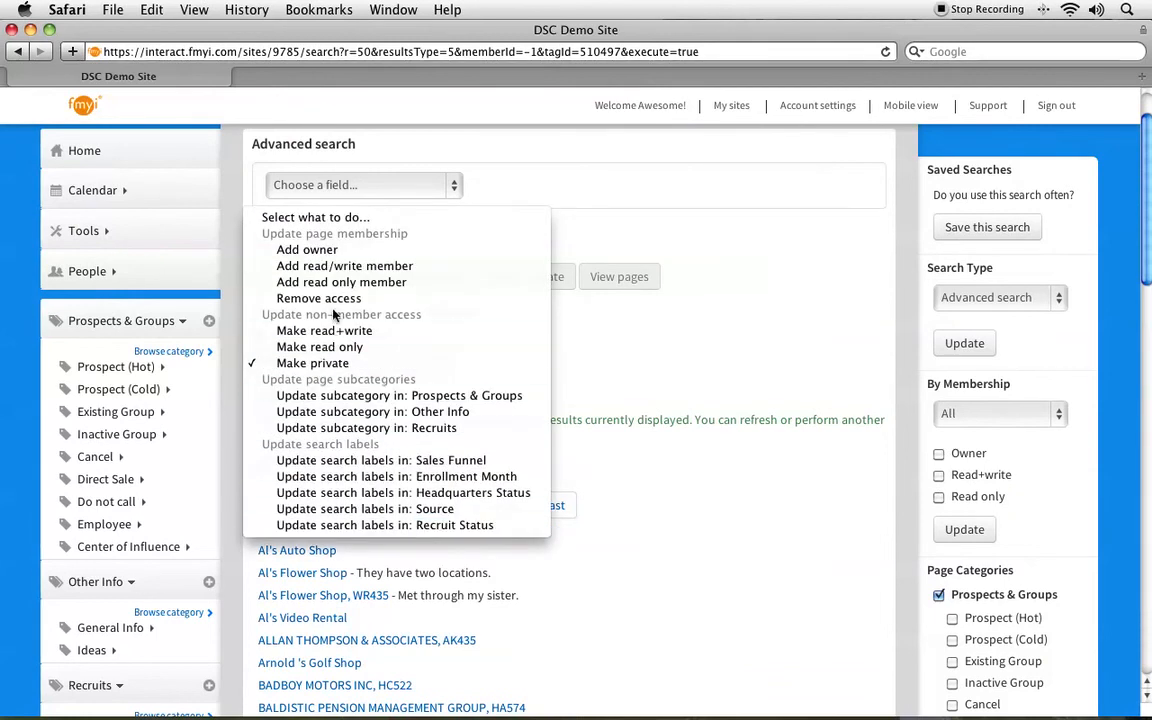
pyautogui.click(648, 206)
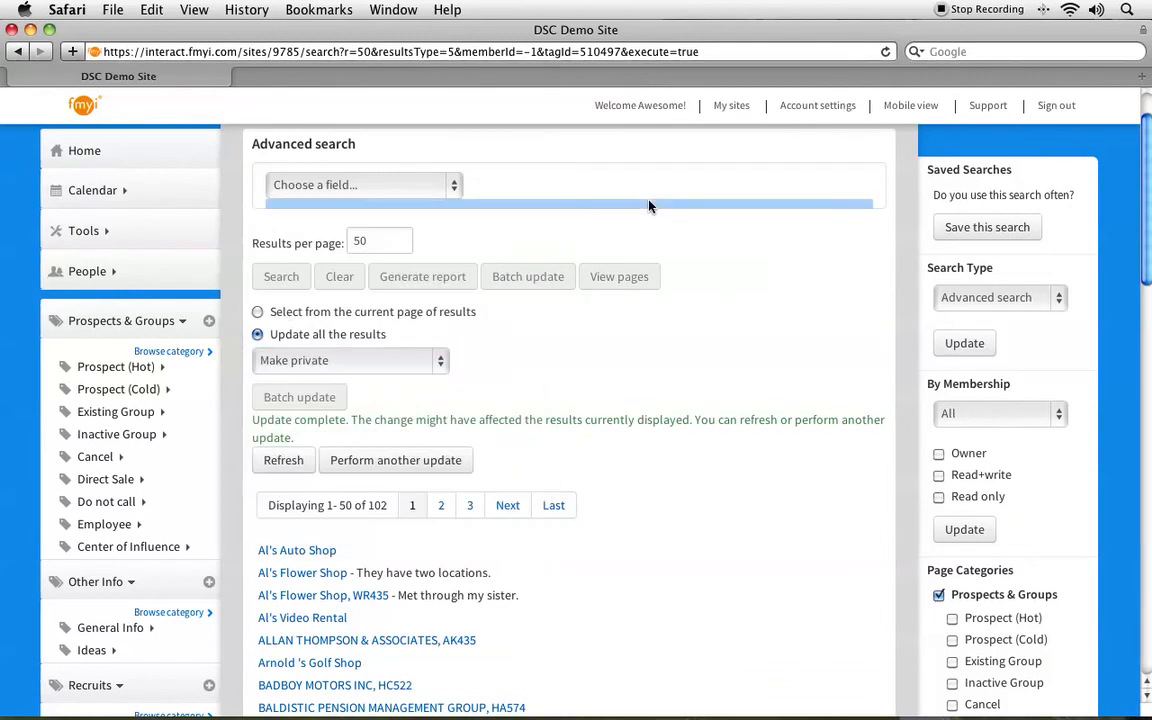